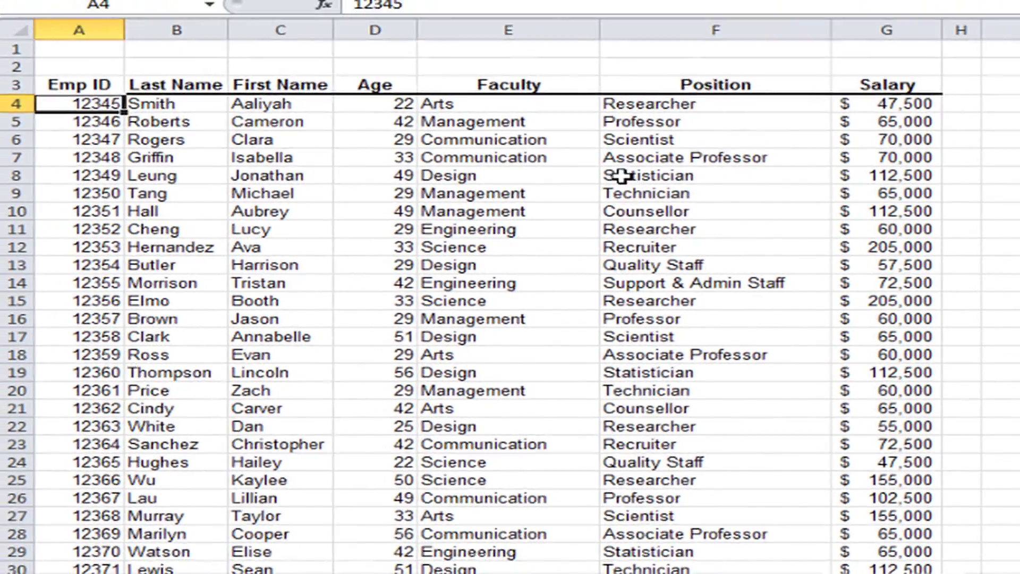
Step: Sort the employee list by the Faculty column in ascending order, A to Z, and review the sorted rows
click(540, 84)
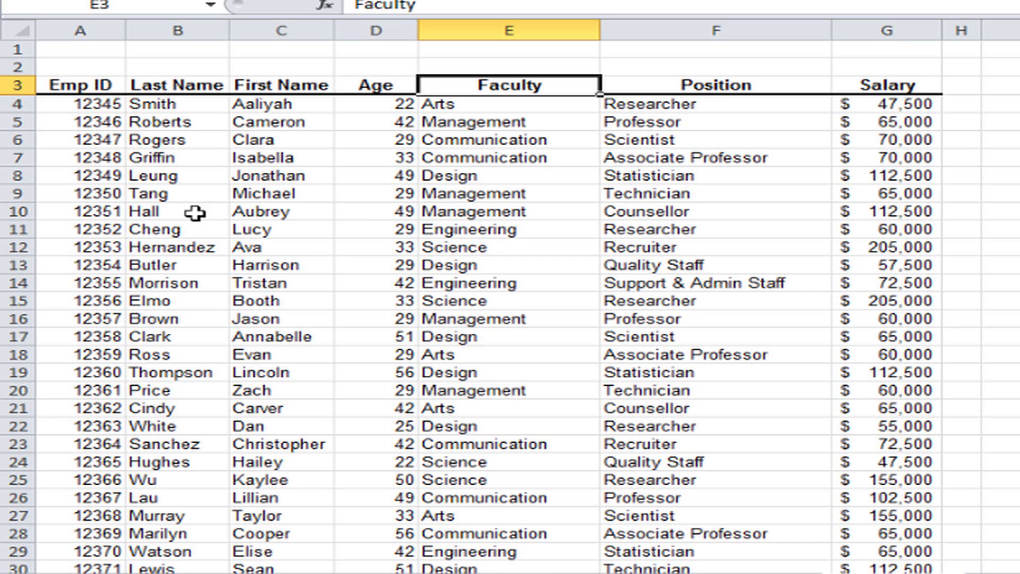
click(531, 175)
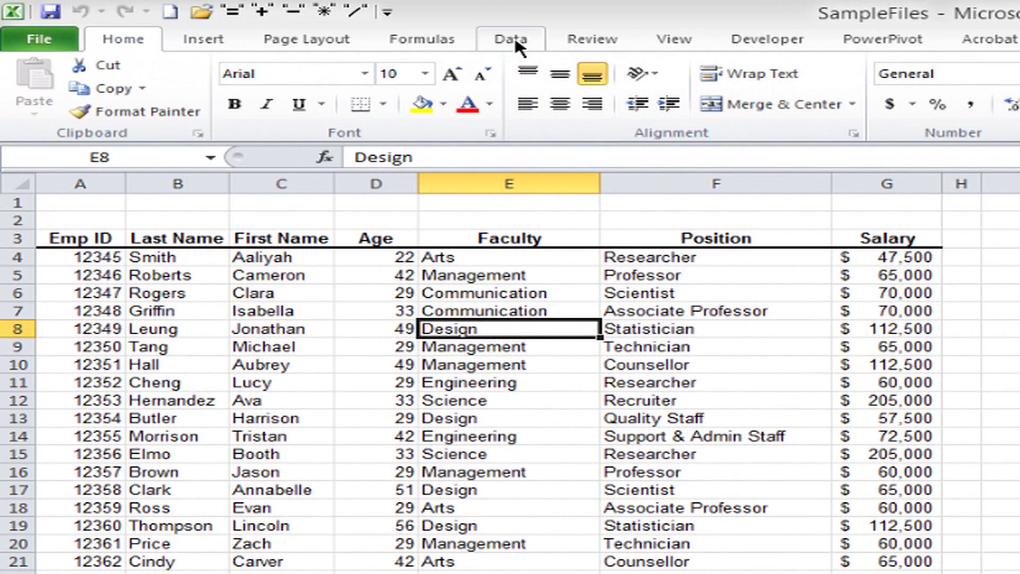
click(511, 41)
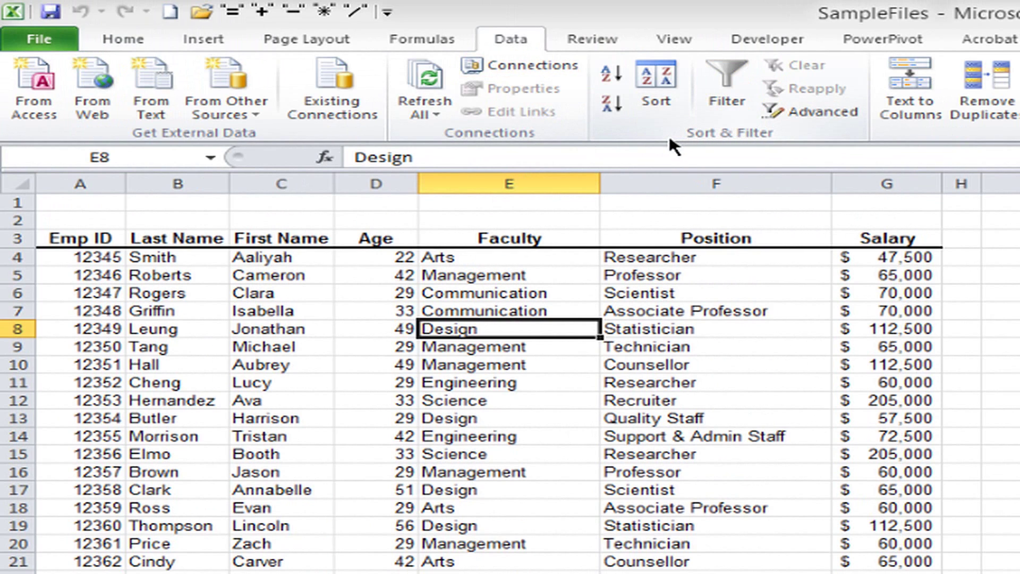
click(611, 84)
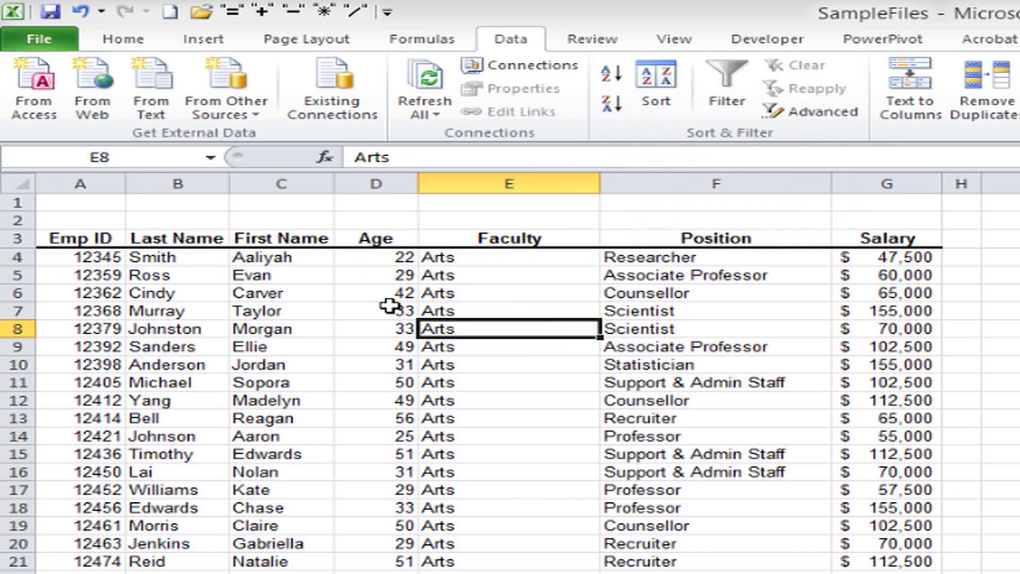
scroll(448, 309, down, 8)
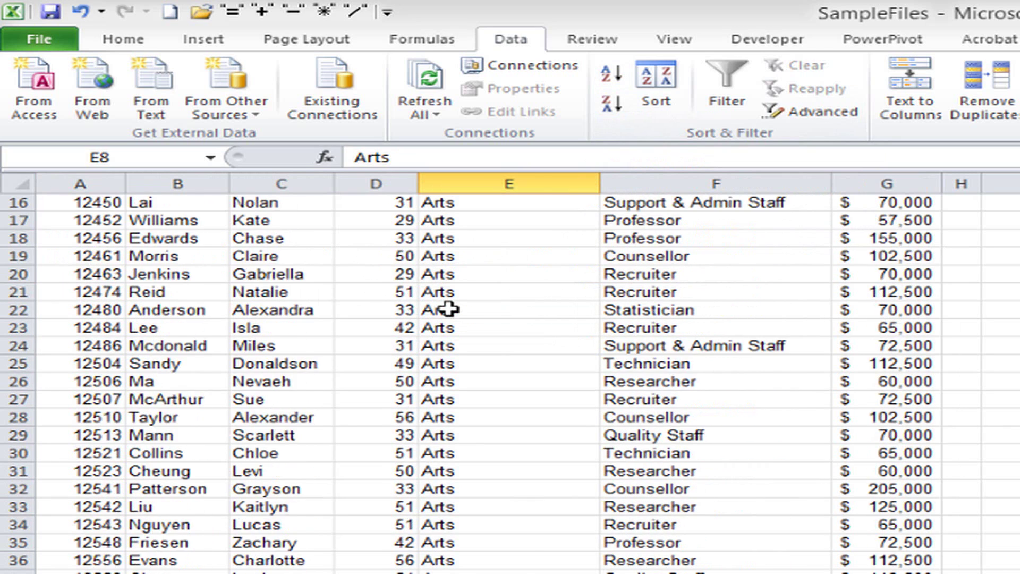
scroll(448, 309, down, 1)
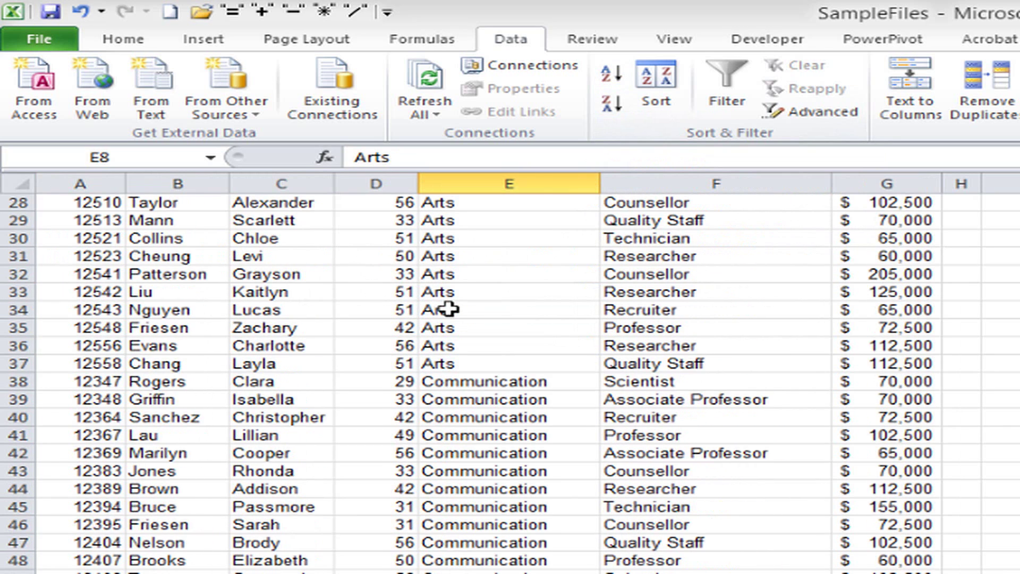
scroll(448, 309, up, 9)
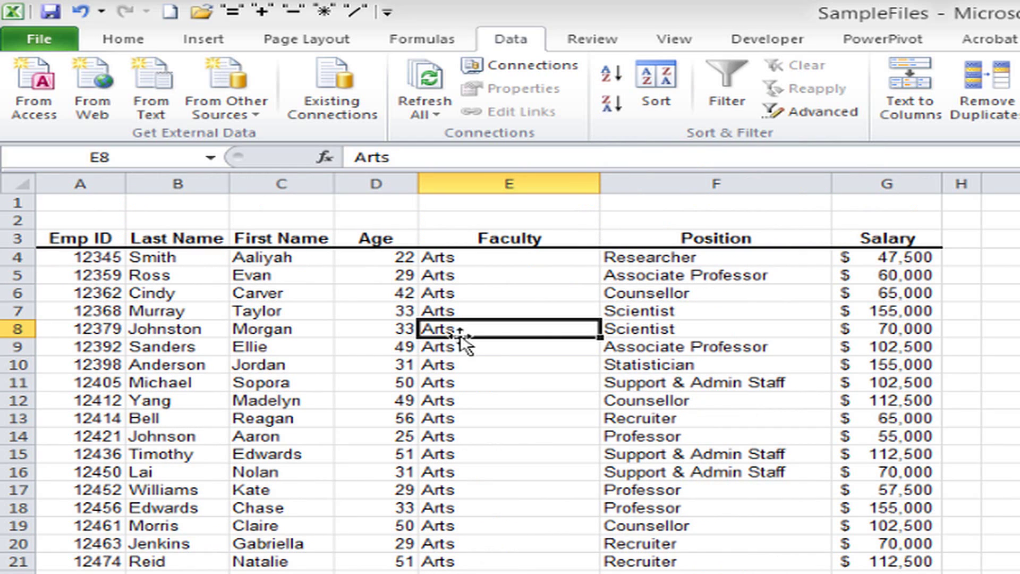
Step: Sort the employee list by the Position column in ascending order, A to Z, and review the grouped rows
click(724, 327)
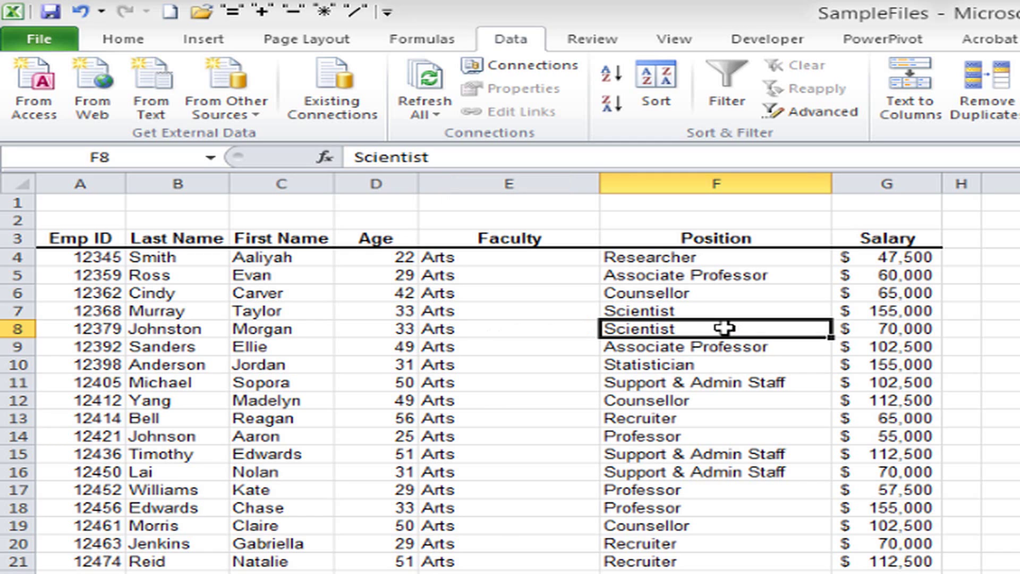
click(612, 78)
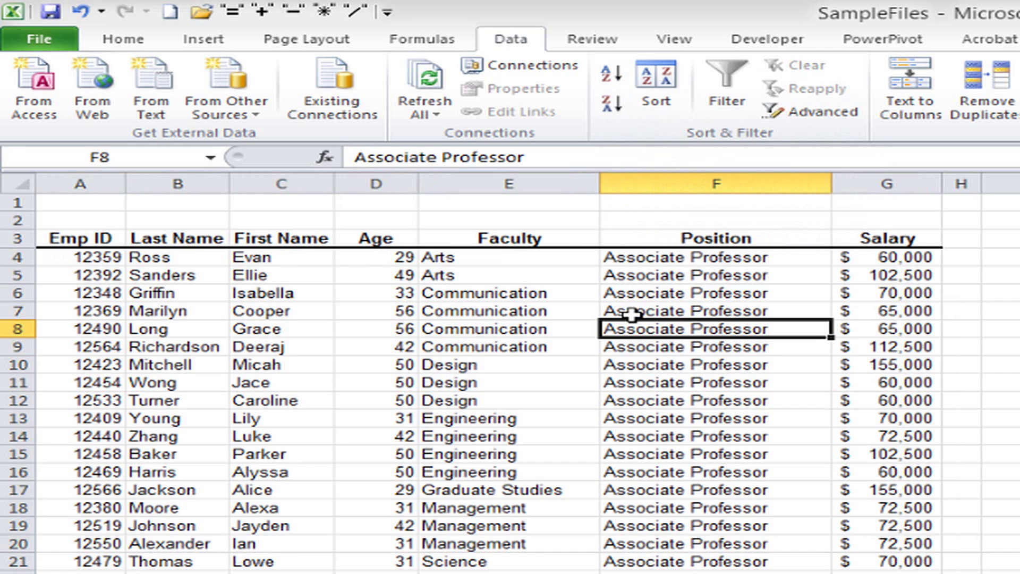
scroll(631, 314, down, 1)
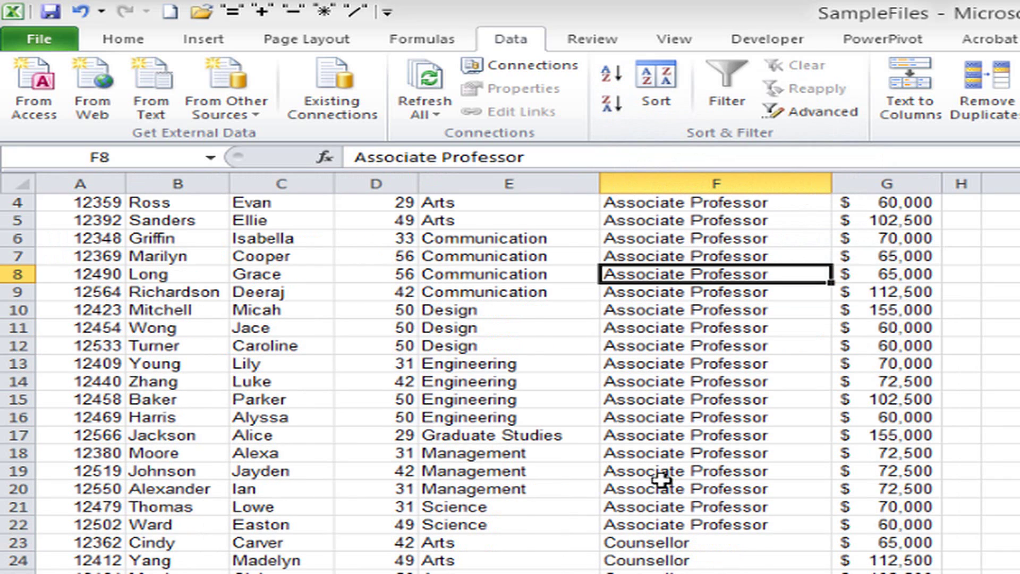
scroll(661, 473, up, 1)
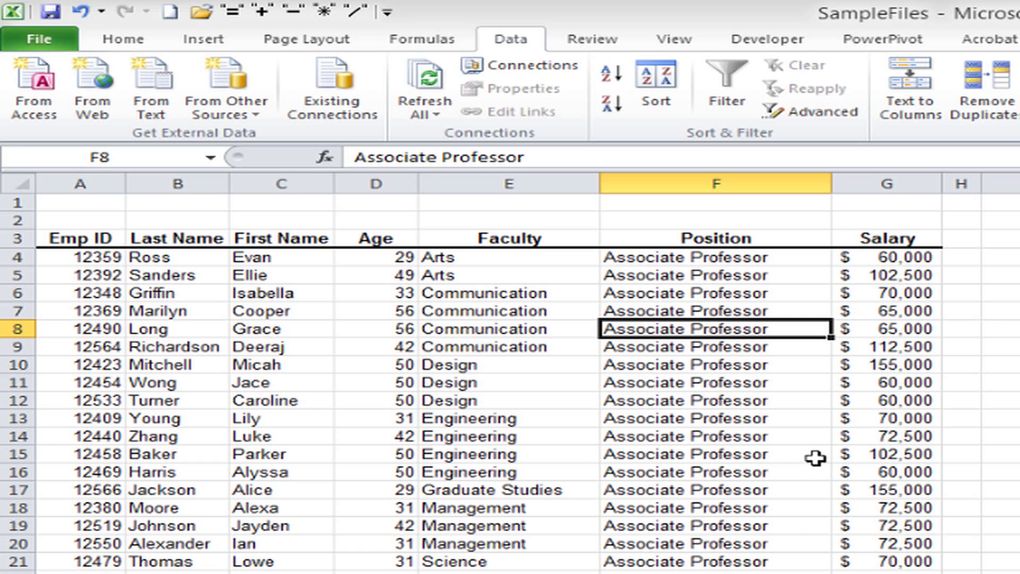
Step: Sort the employee list by Salary from largest to smallest, and return it to Emp ID order from smallest to largest
click(870, 311)
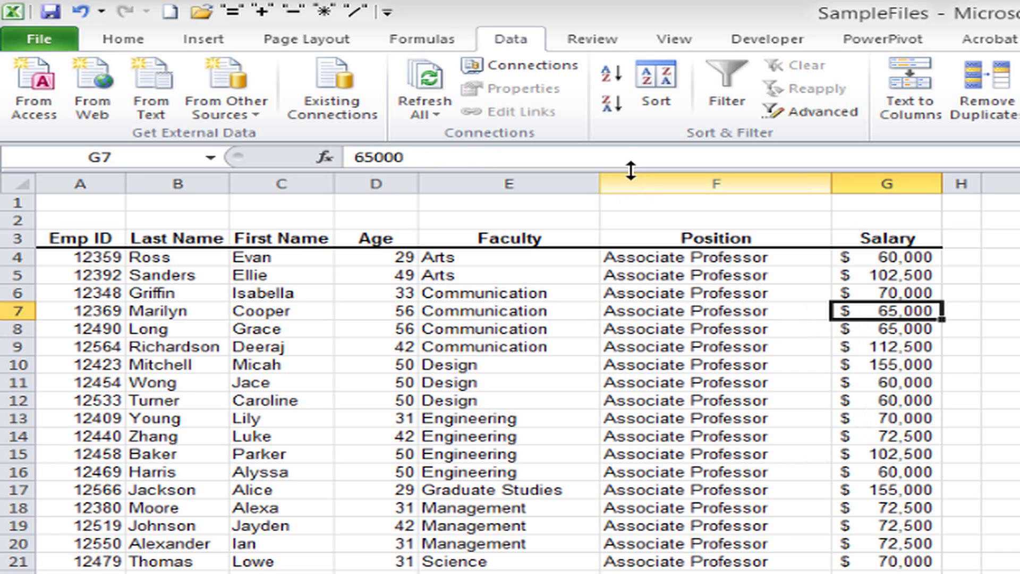
click(611, 106)
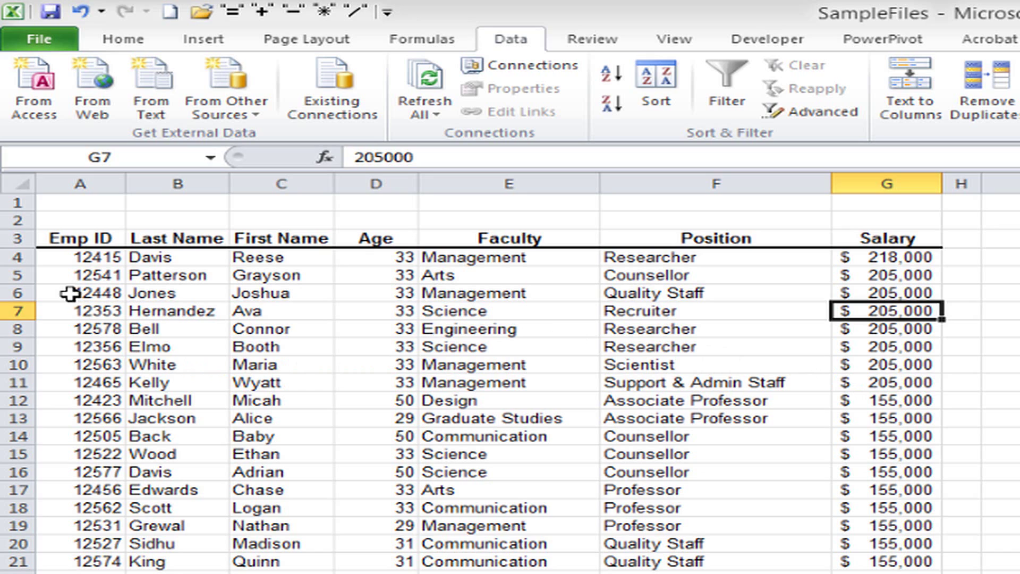
click(70, 292)
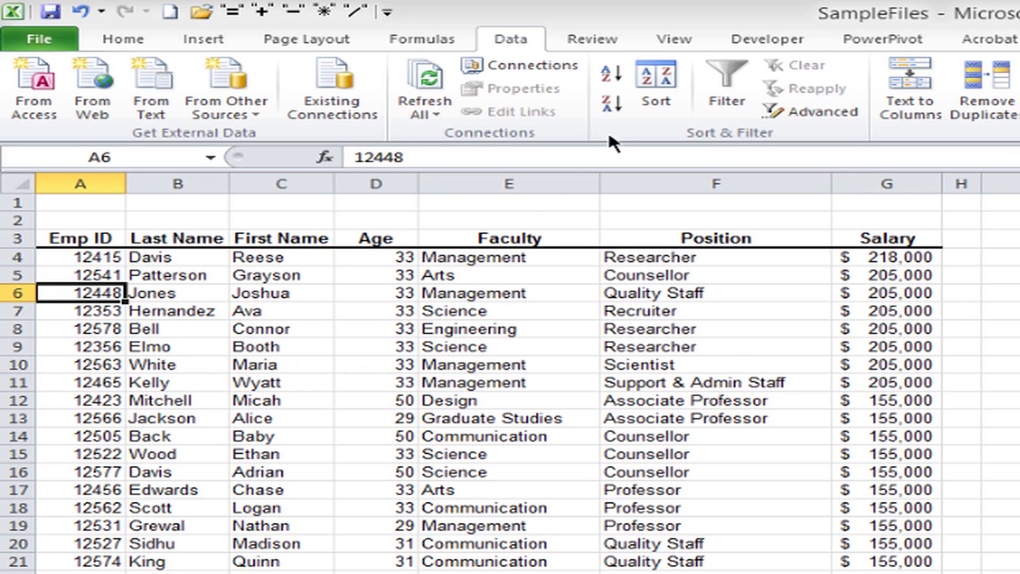
click(611, 80)
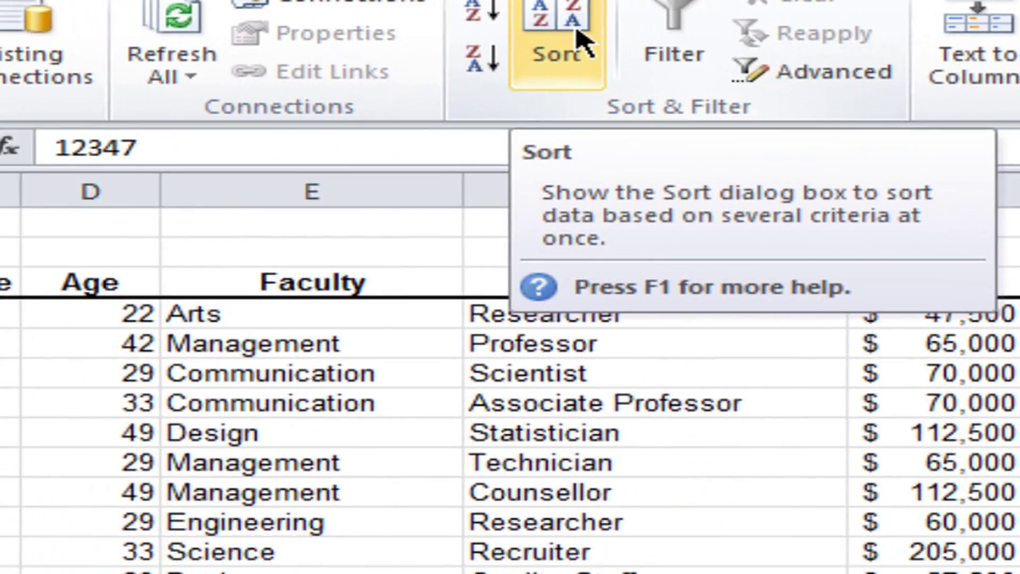
Step: Set up a custom multi-level sort by Faculty A to Z, with Position A to Z as the second level
click(469, 180)
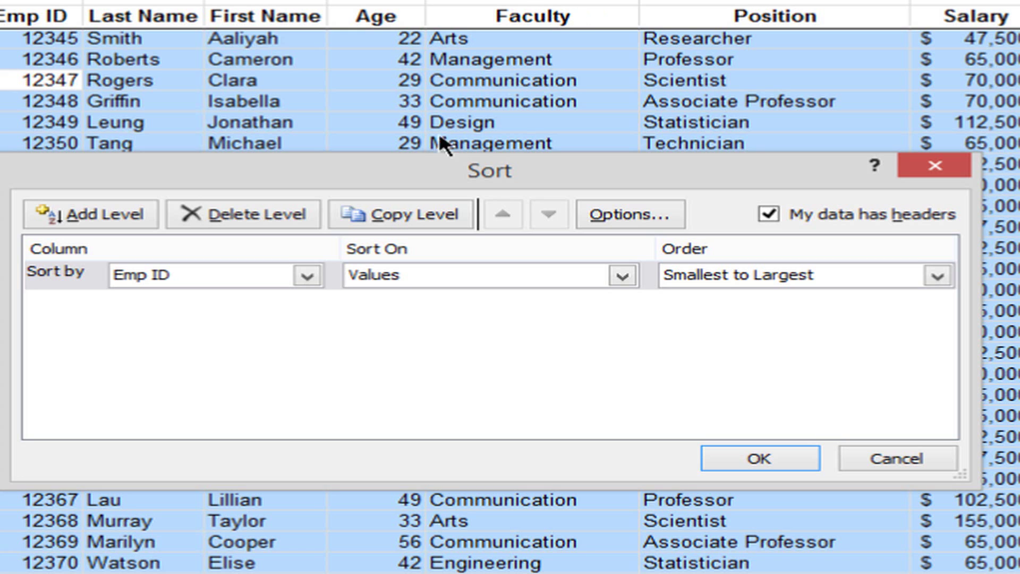
drag(304, 166, 348, 94)
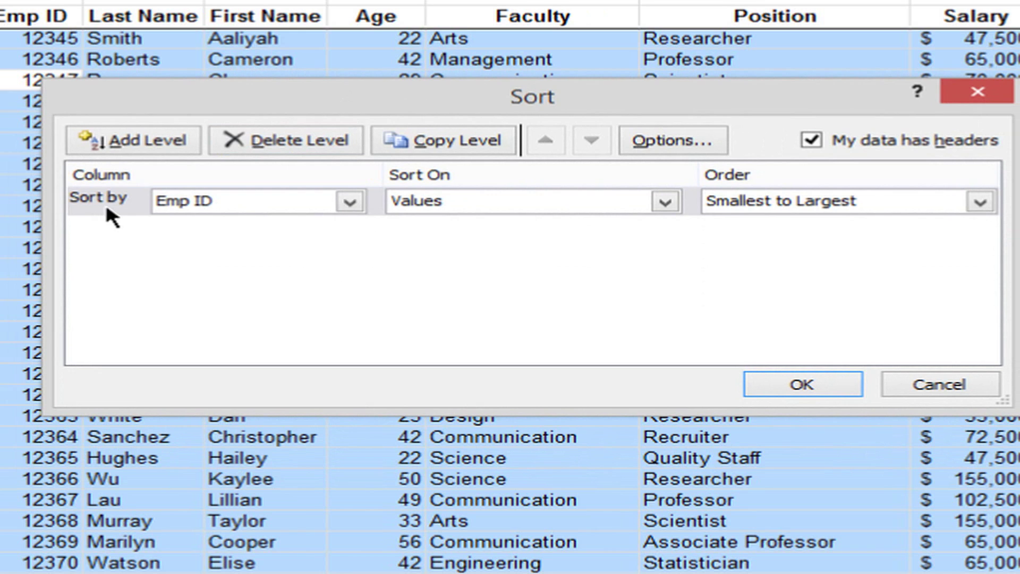
click(349, 202)
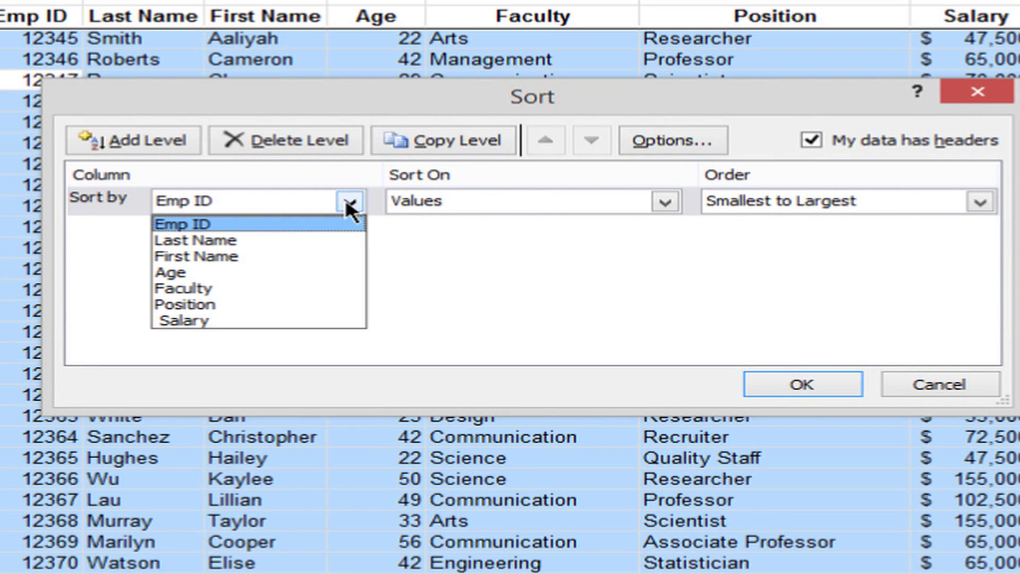
click(220, 287)
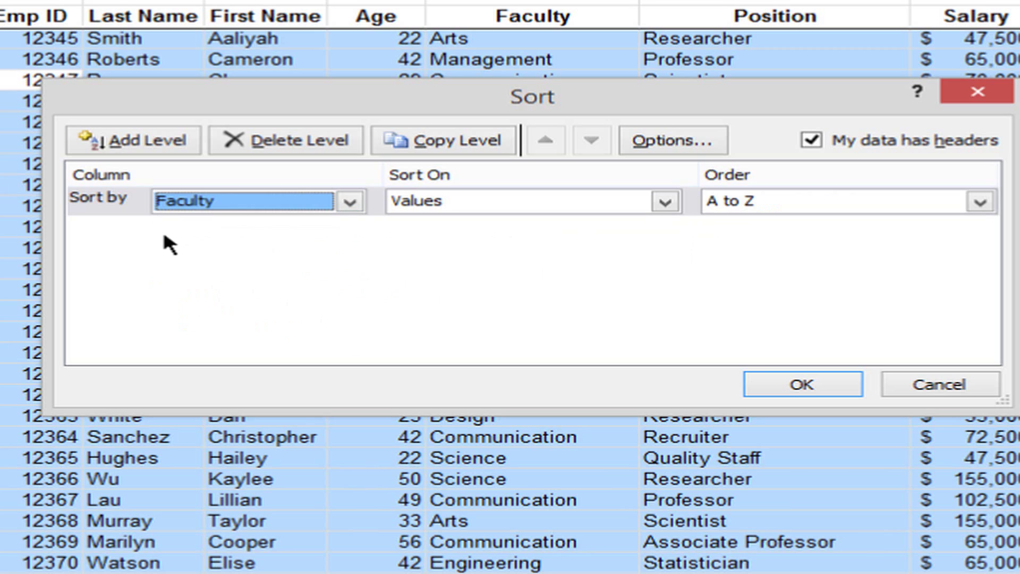
click(119, 139)
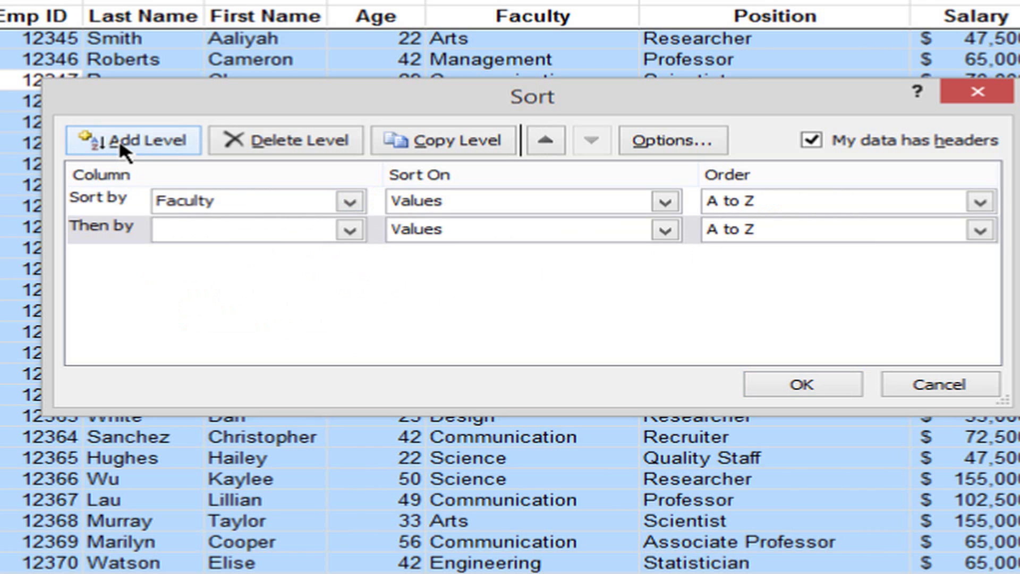
click(350, 230)
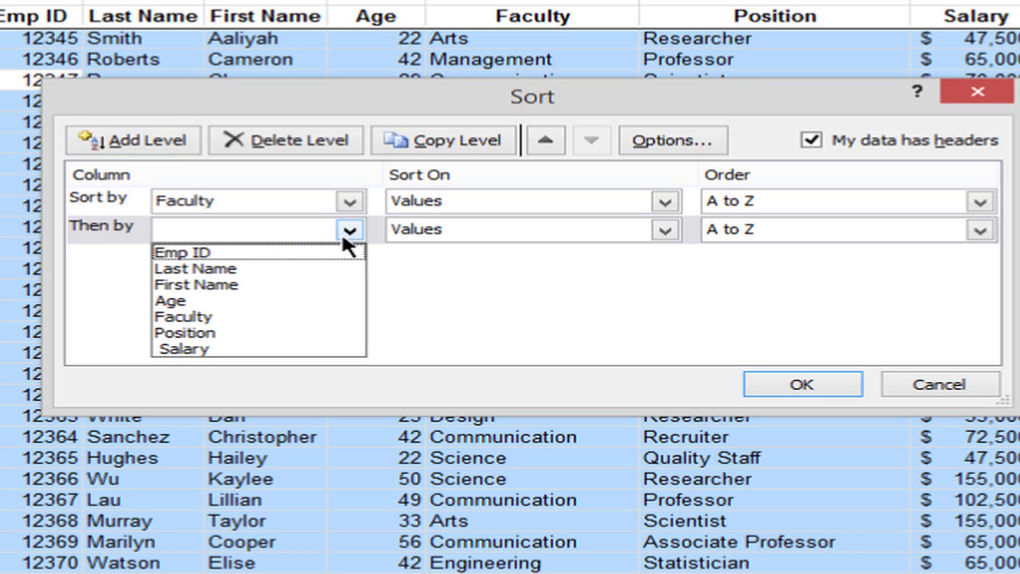
click(227, 334)
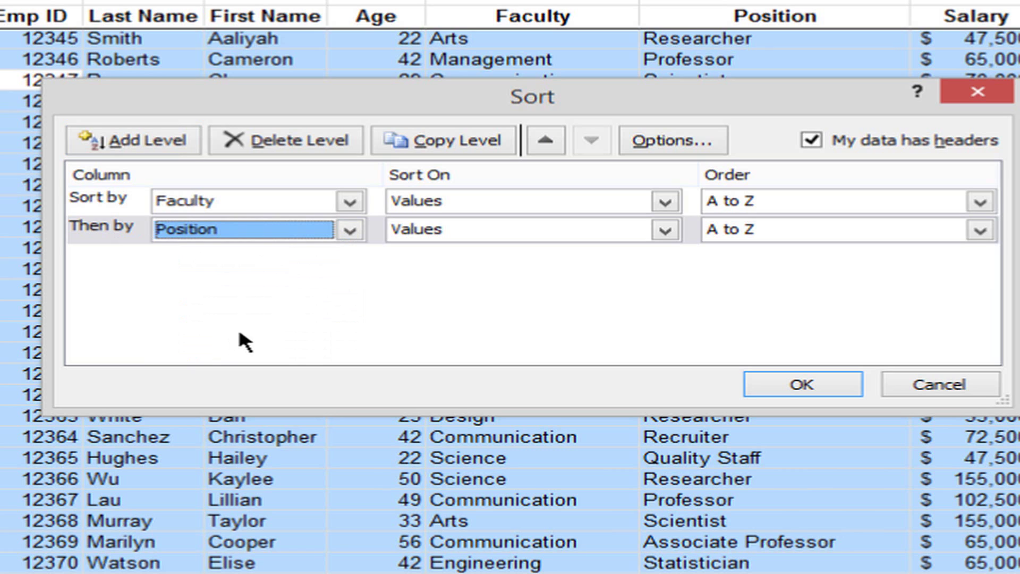
Step: Add Salary as the third sort level, ordered Largest to Smallest, apply the sort and review the rows
click(119, 138)
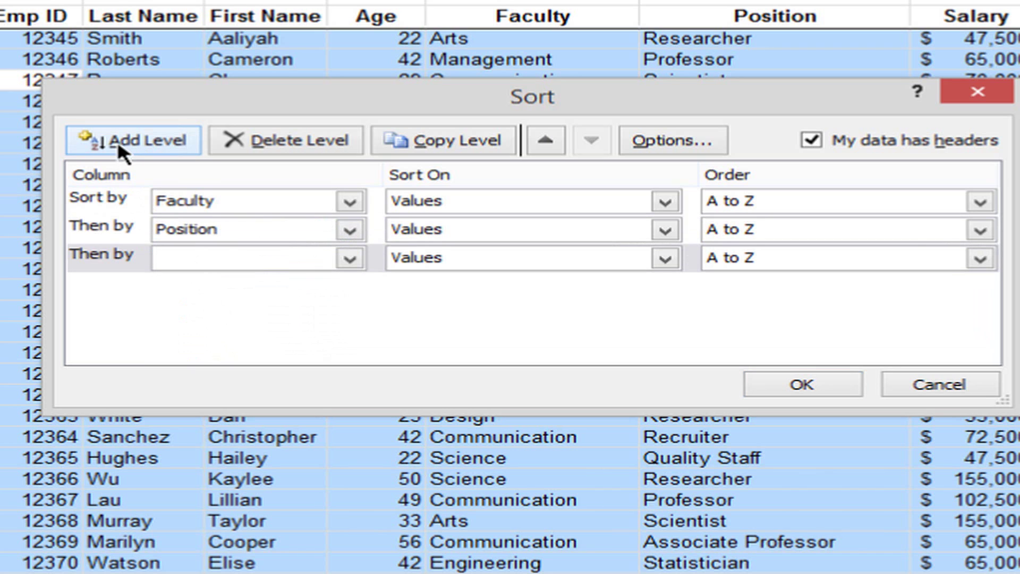
click(348, 258)
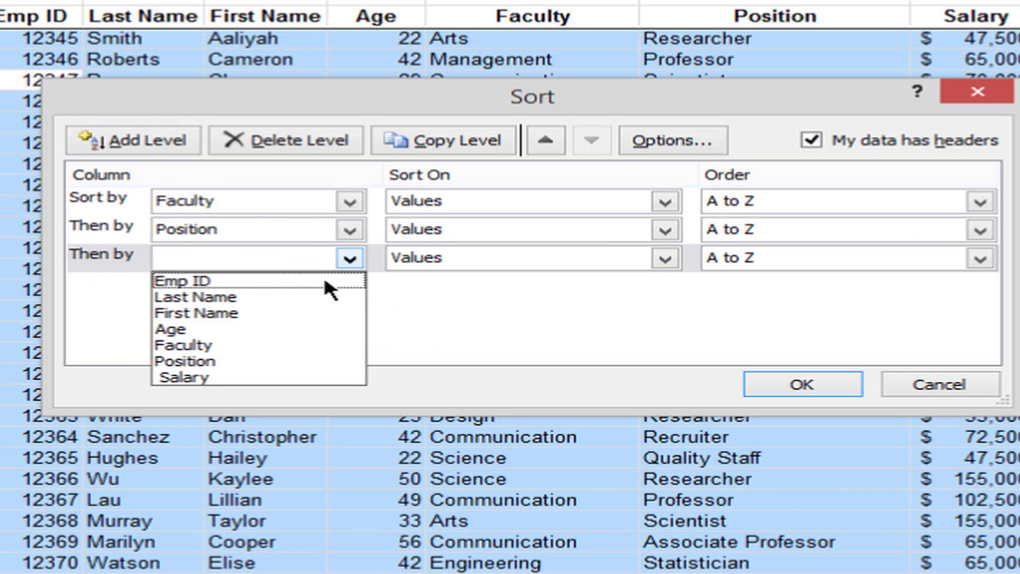
click(183, 377)
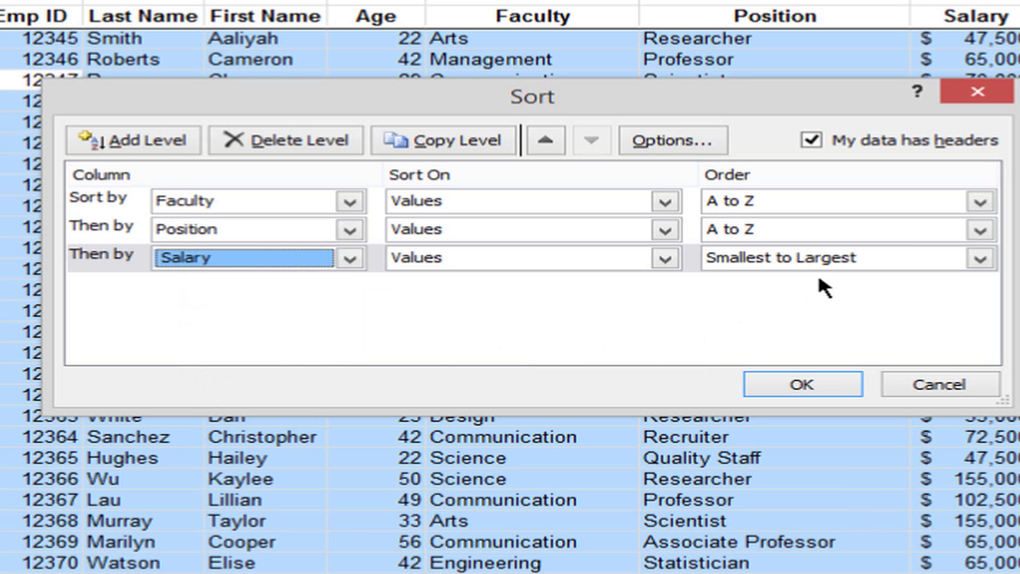
click(980, 258)
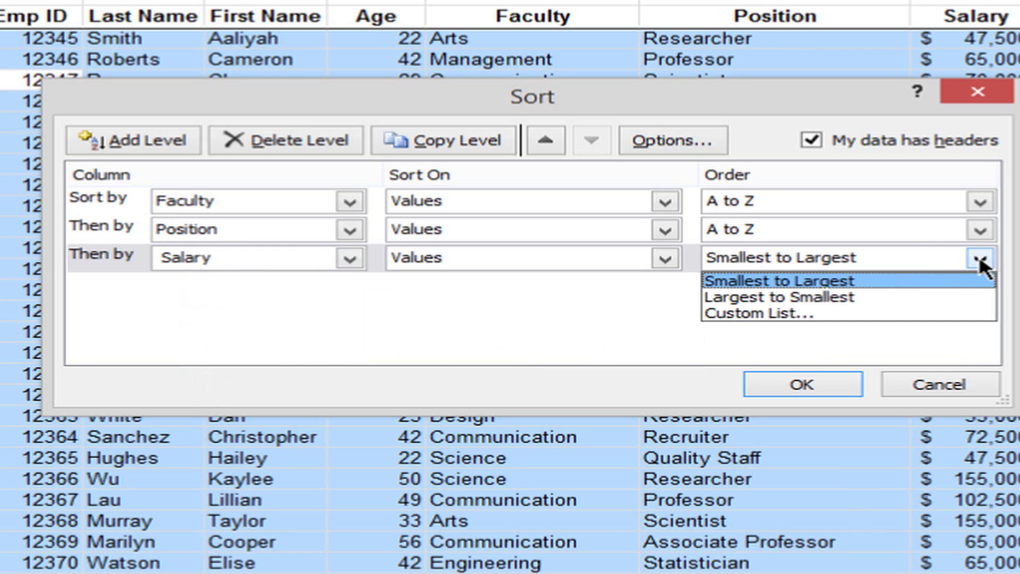
click(859, 297)
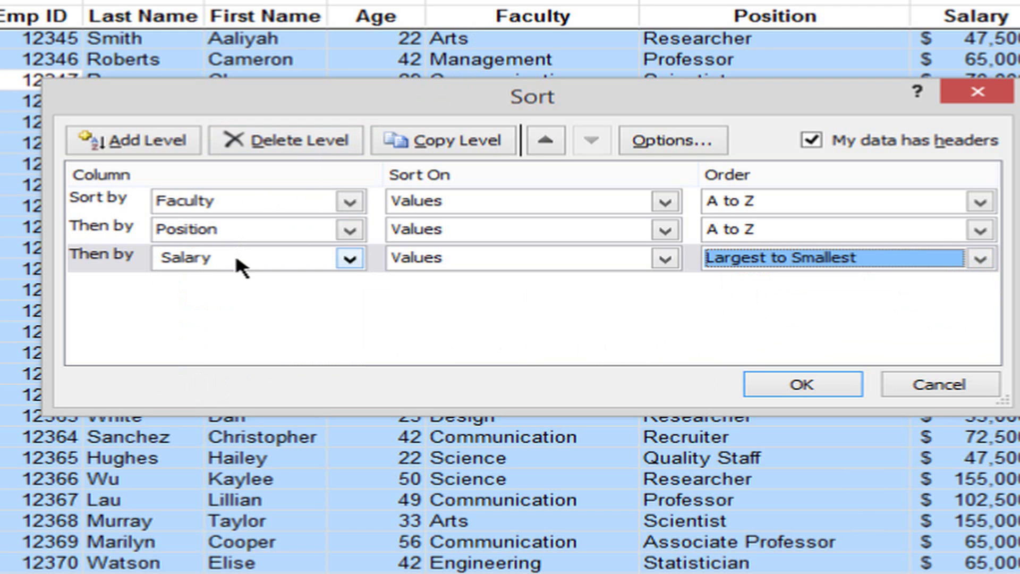
click(808, 380)
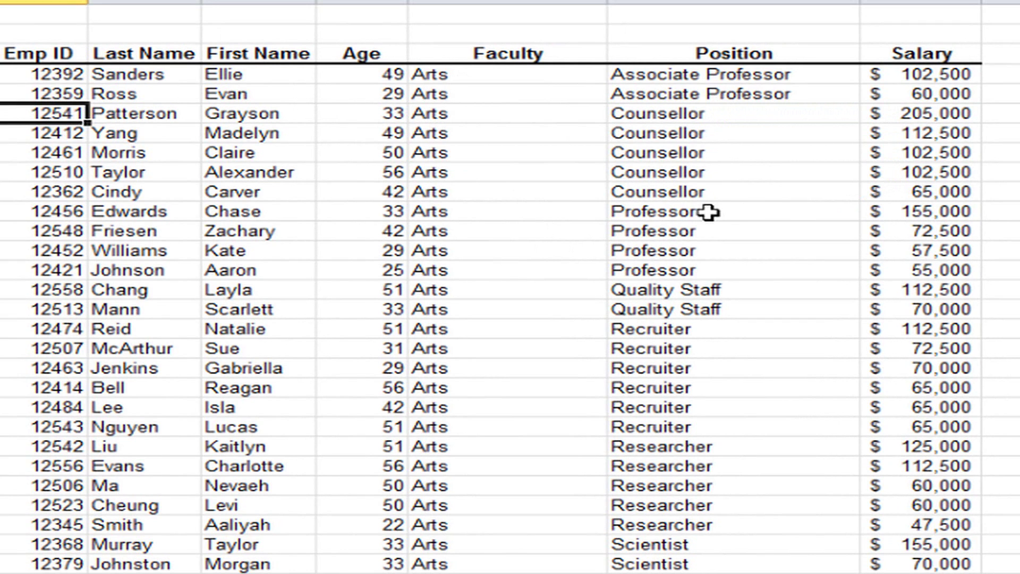
scroll(460, 170, down, 5)
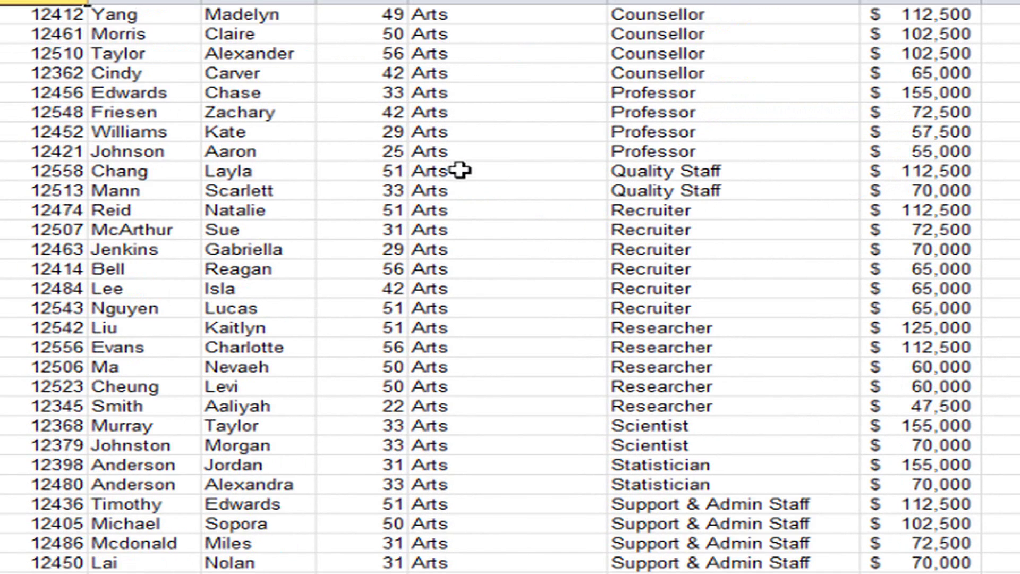
scroll(460, 170, down, 4)
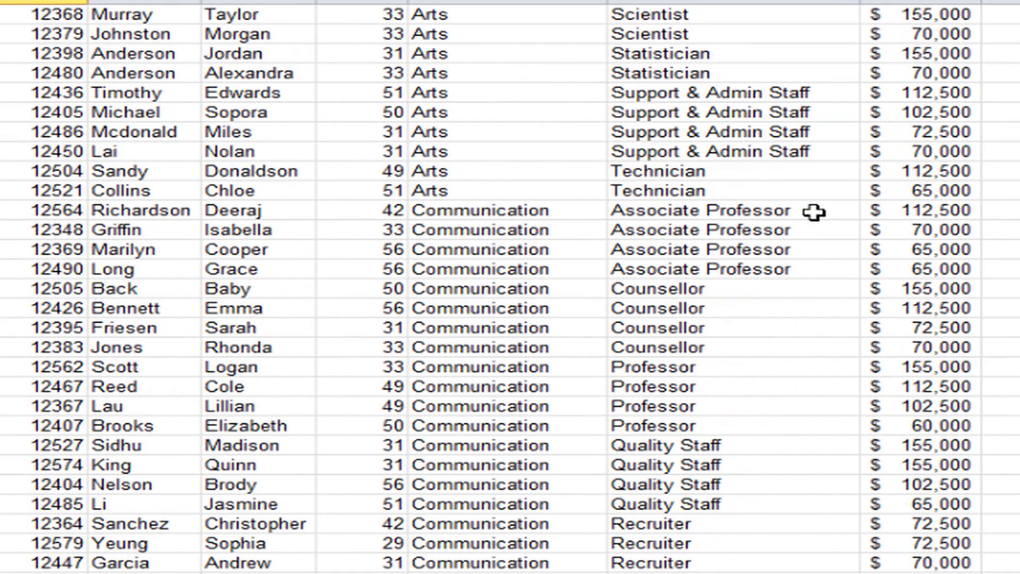
scroll(593, 236, down, 6)
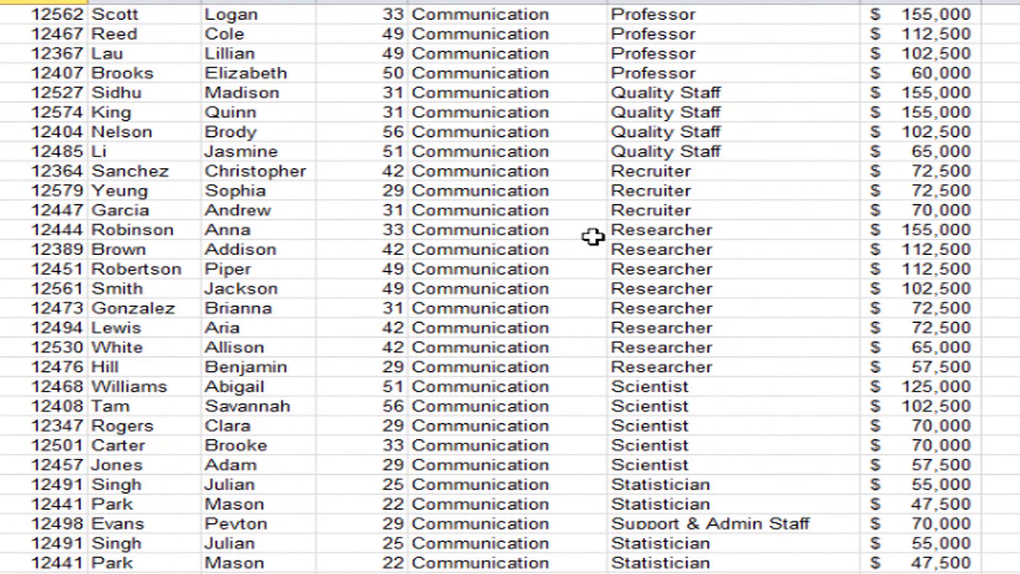
scroll(593, 236, down, 4)
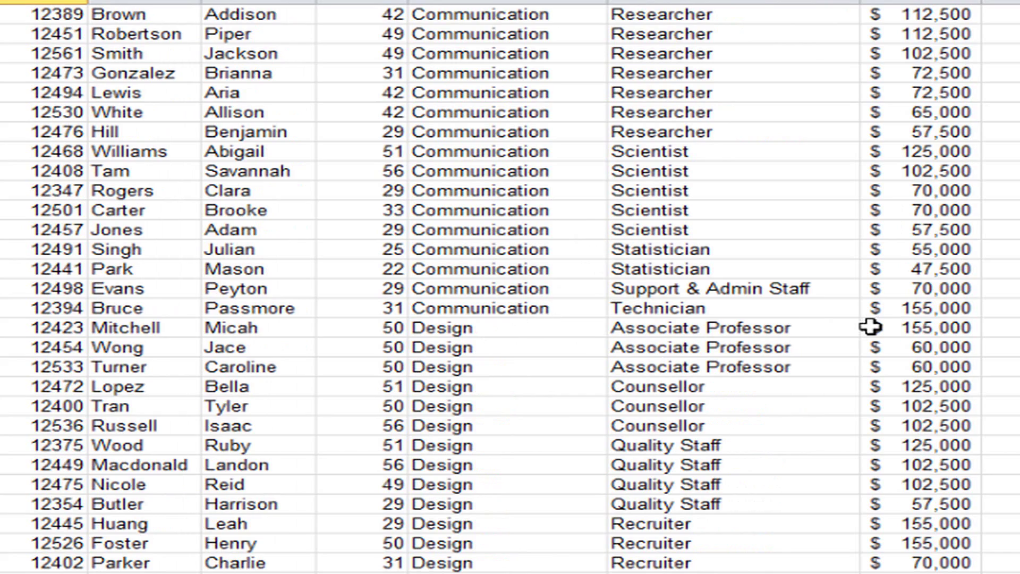
scroll(578, 271, up, 17)
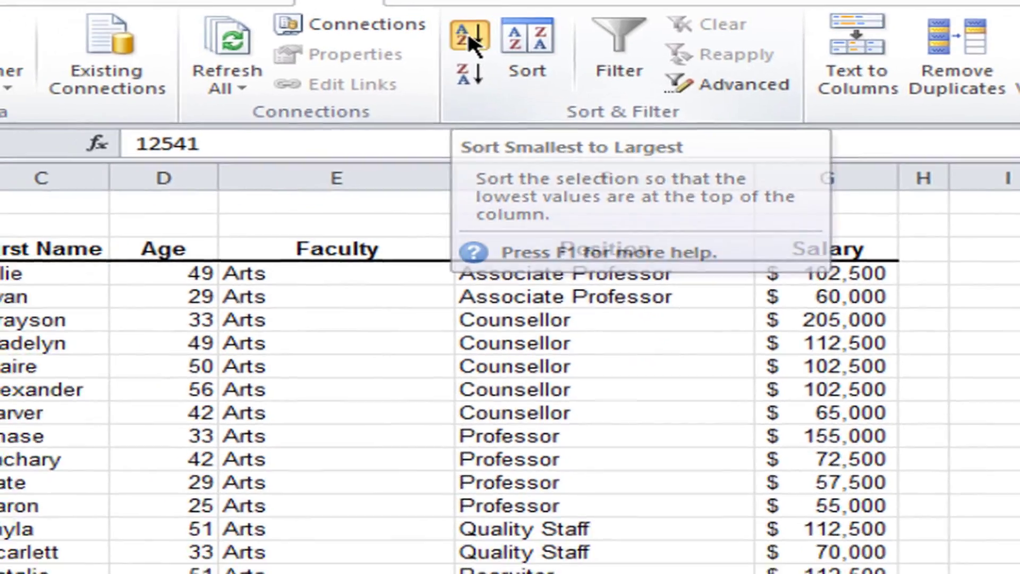
Step: Sort the employee list by Emp ID from smallest to largest and turn on filtering for its column headers
click(370, 107)
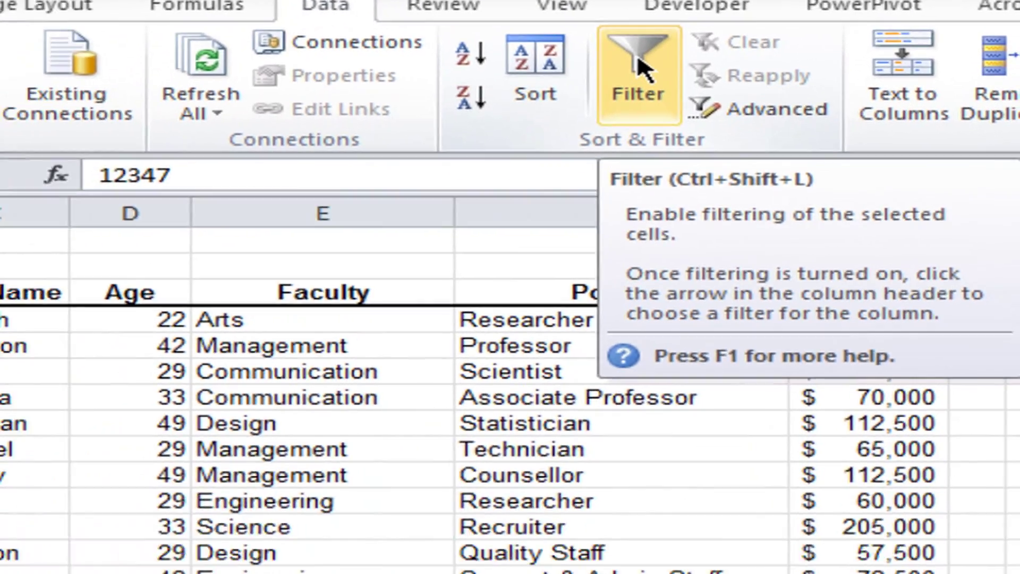
click(553, 152)
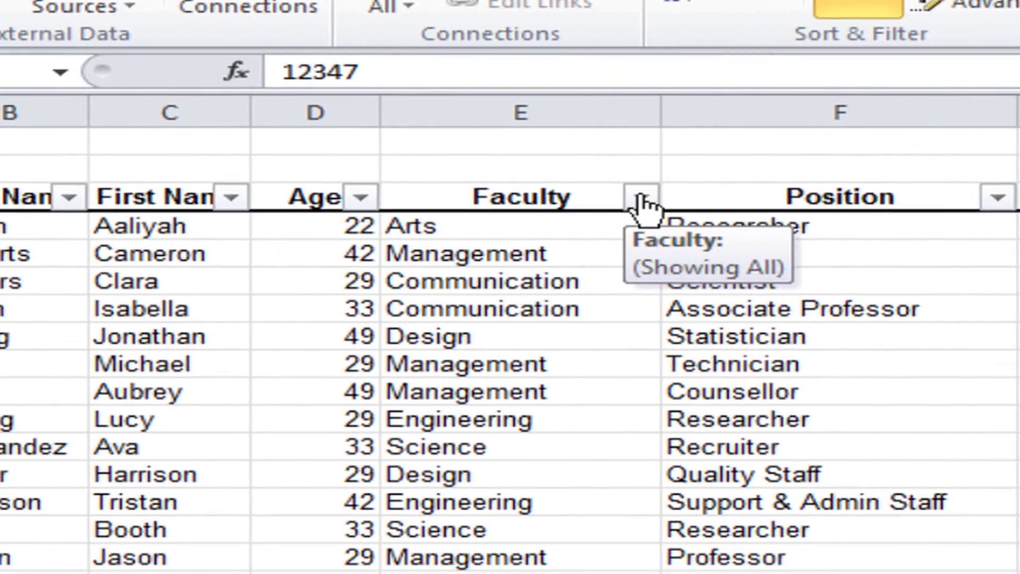
Step: Filter the Faculty column to show only Management employees and review the filtered rows
click(652, 213)
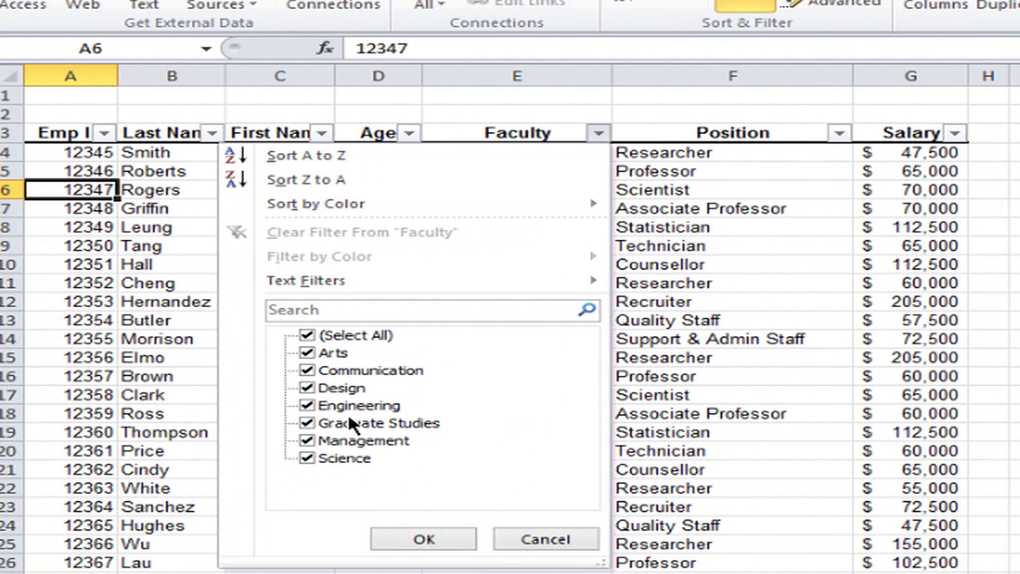
click(308, 353)
click(308, 370)
click(307, 388)
click(307, 405)
click(308, 423)
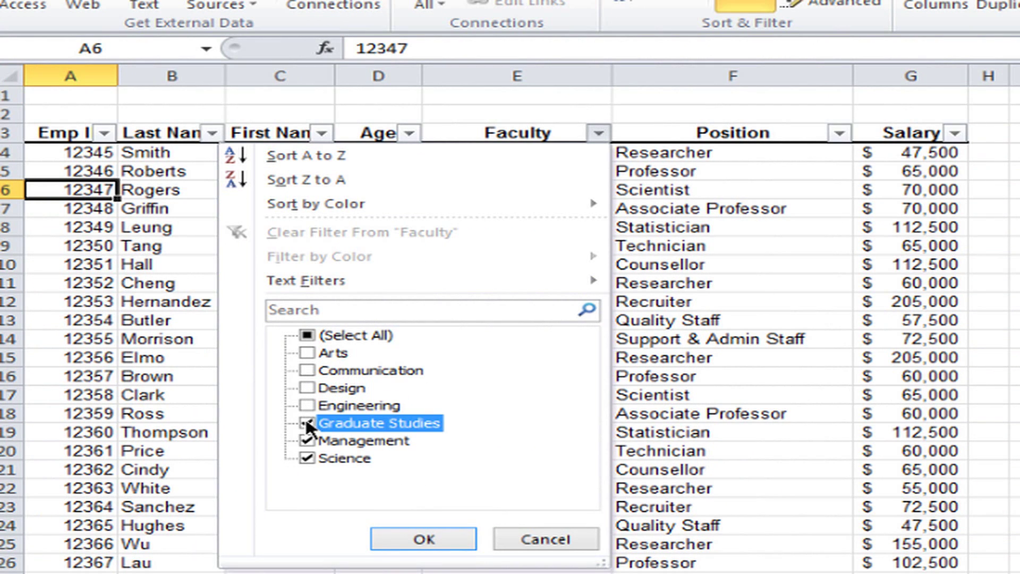
click(307, 458)
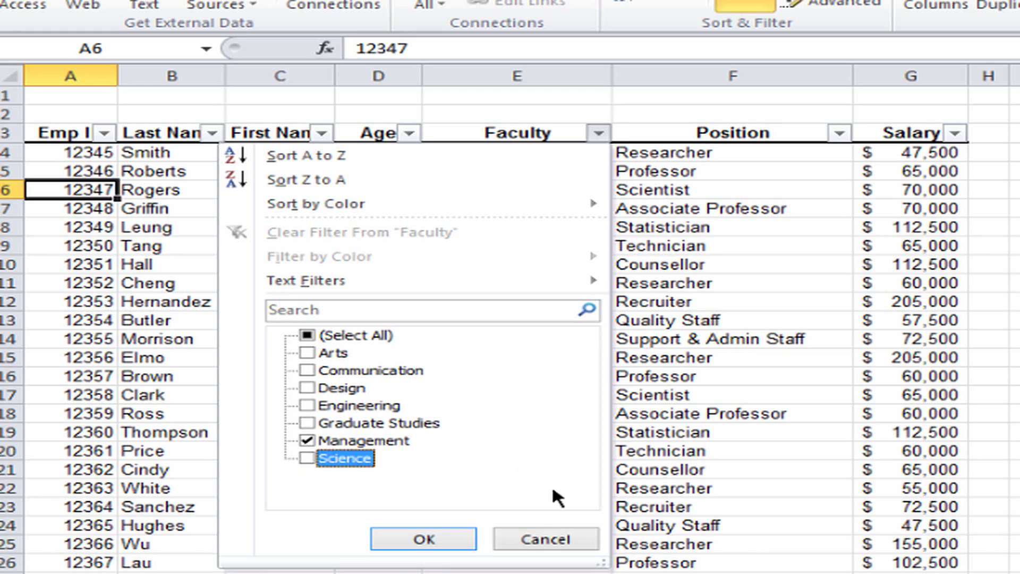
click(435, 540)
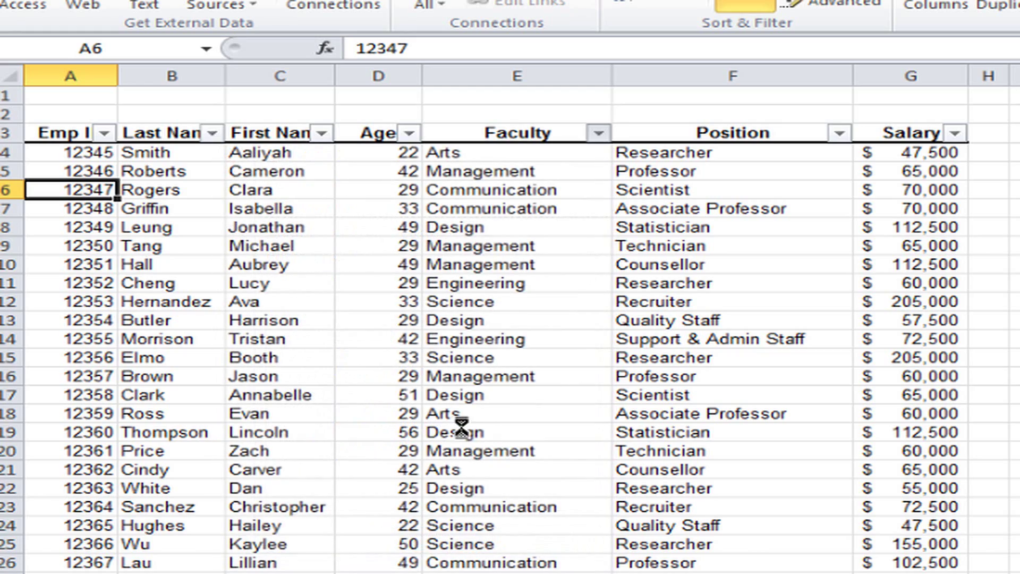
scroll(526, 327, down, 2)
scroll(526, 327, down, 5)
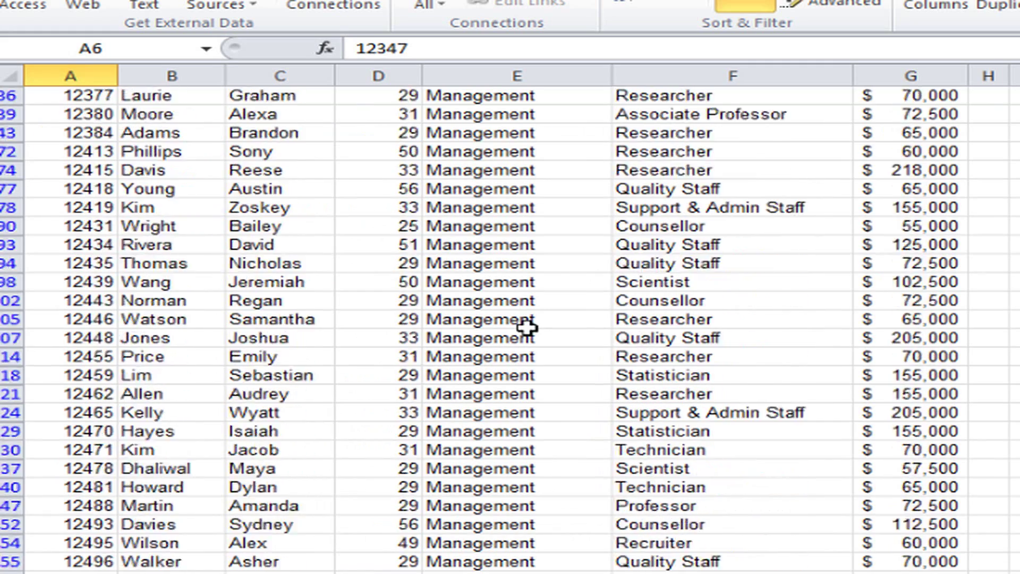
scroll(526, 326, up, 2)
scroll(526, 327, up, 6)
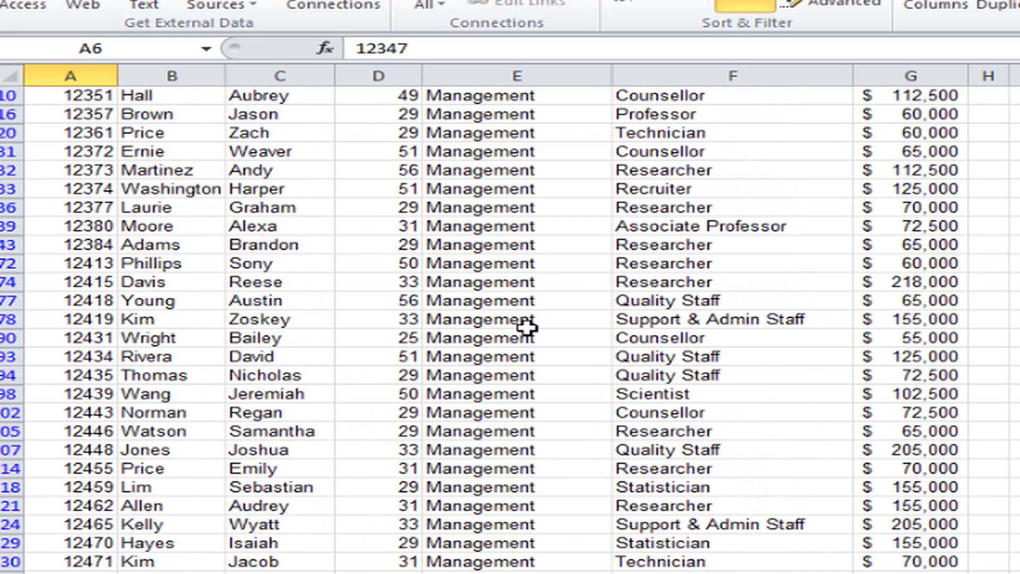
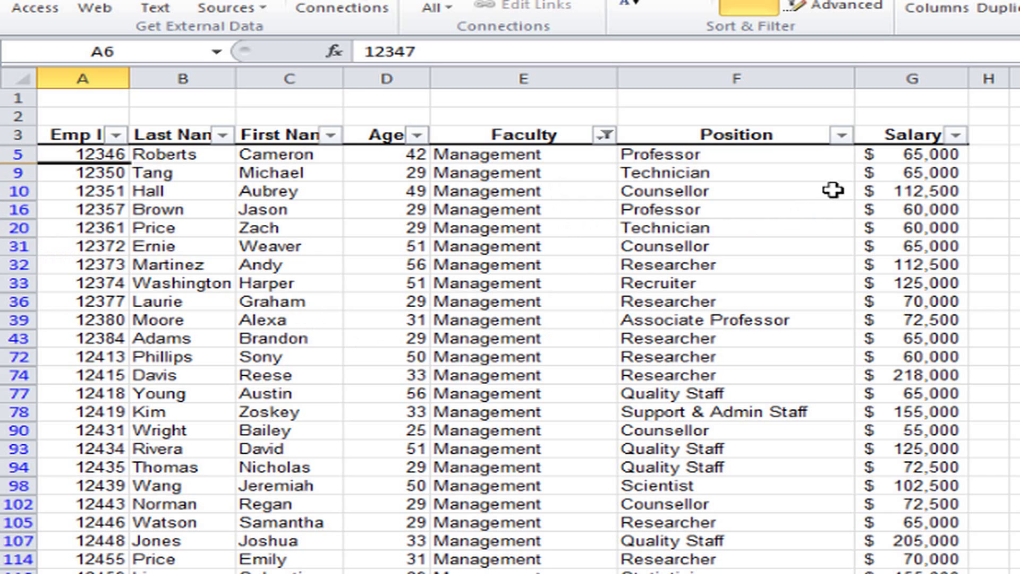
Step: Filter the Position column of the Management rows to show only Professor
click(842, 138)
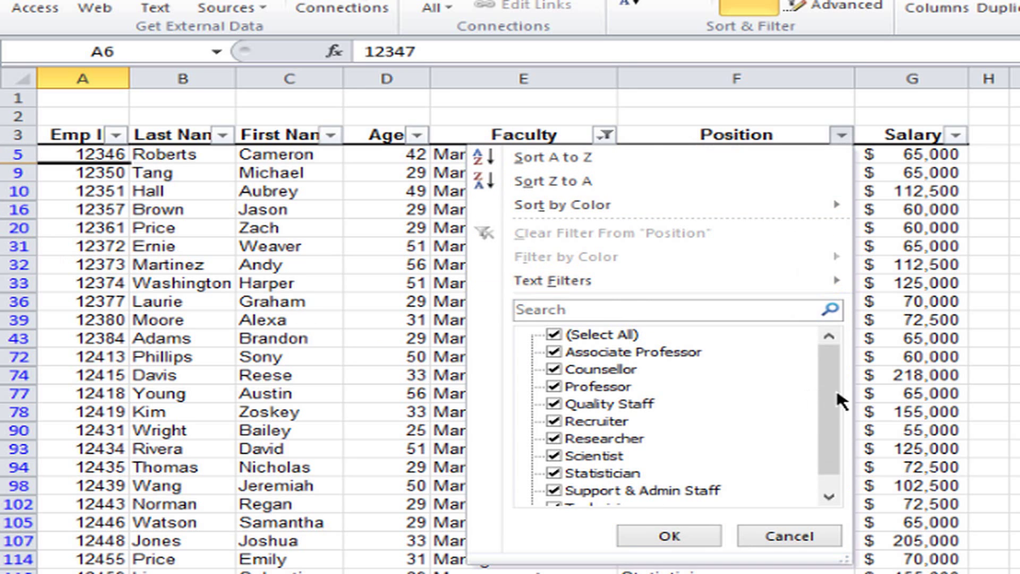
mouse_move(837, 392)
mouse_down()
mouse_move(838, 420)
mouse_move(836, 377)
mouse_up()
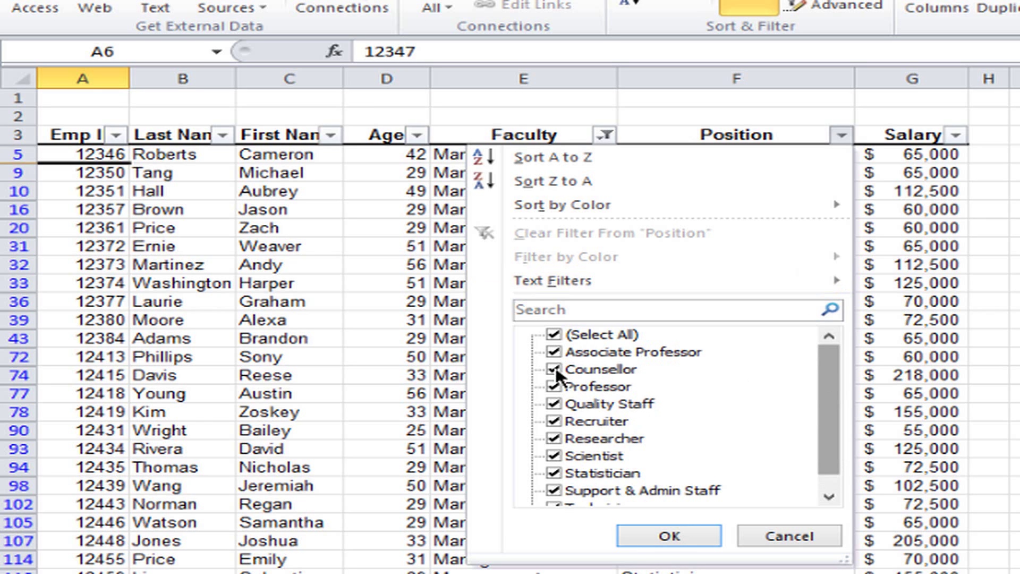
click(552, 333)
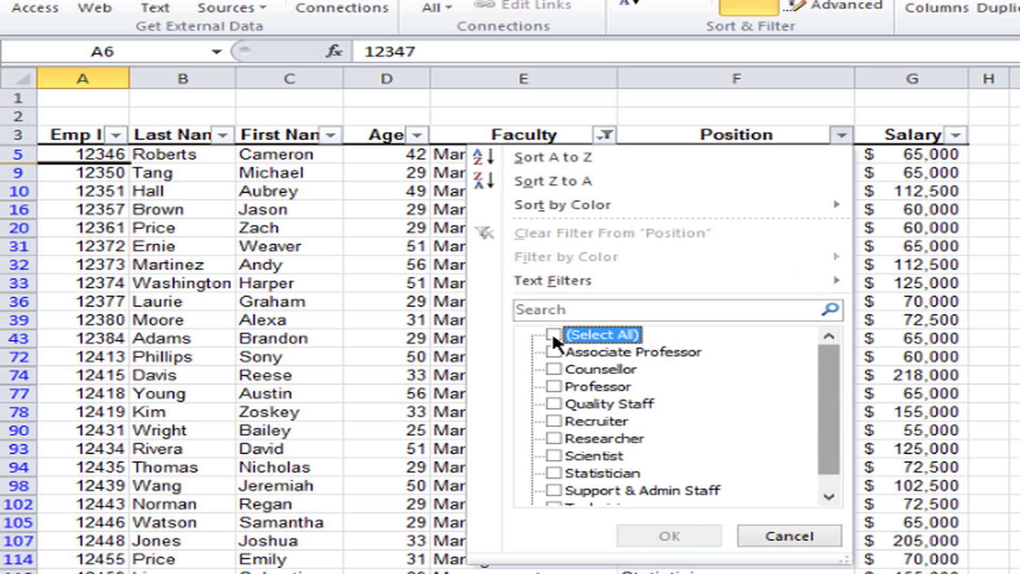
click(555, 383)
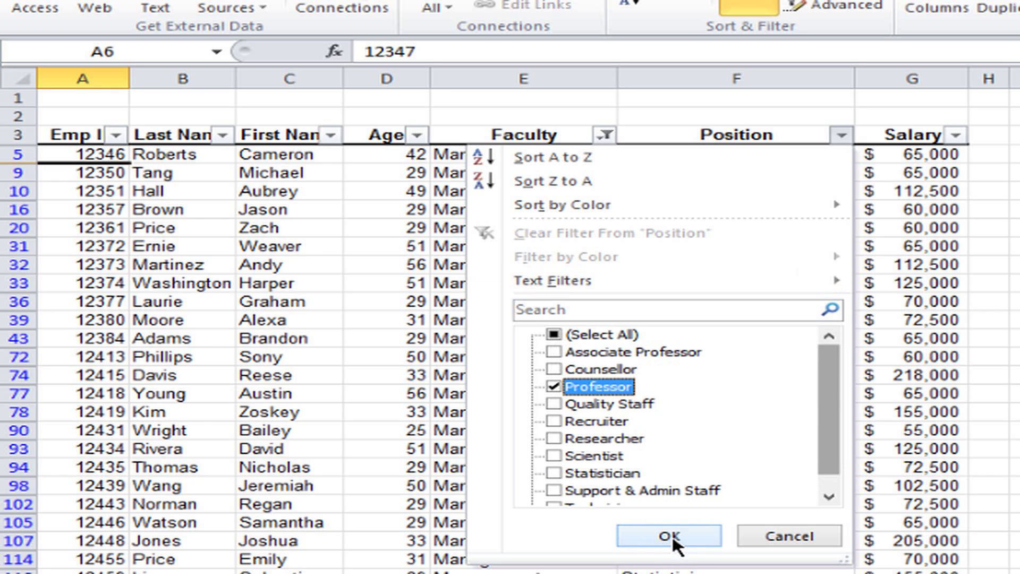
click(670, 535)
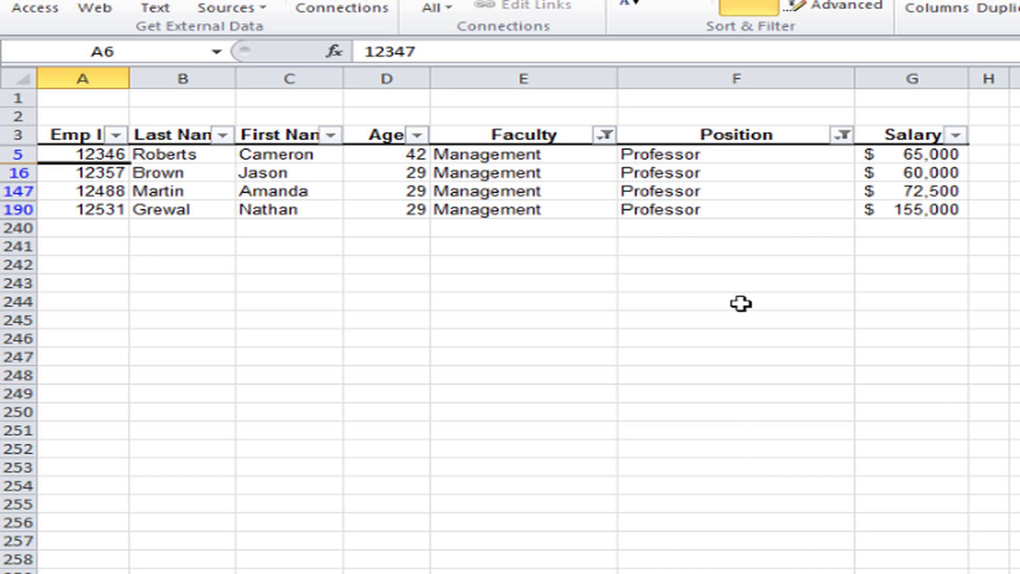
Step: Add Associate Professor to the Position filter and sort the filtered rows by Position from A to Z
click(841, 136)
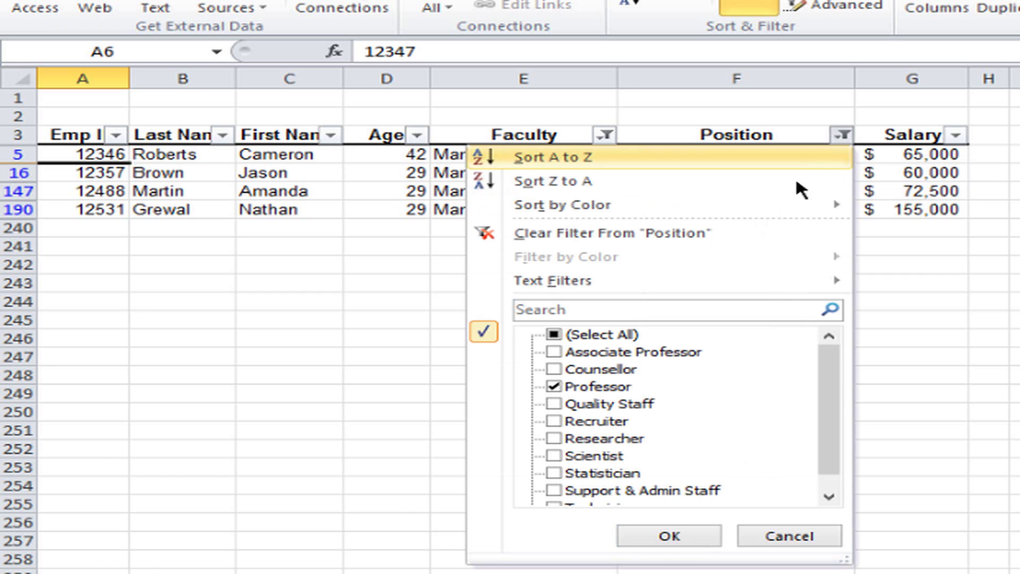
click(554, 350)
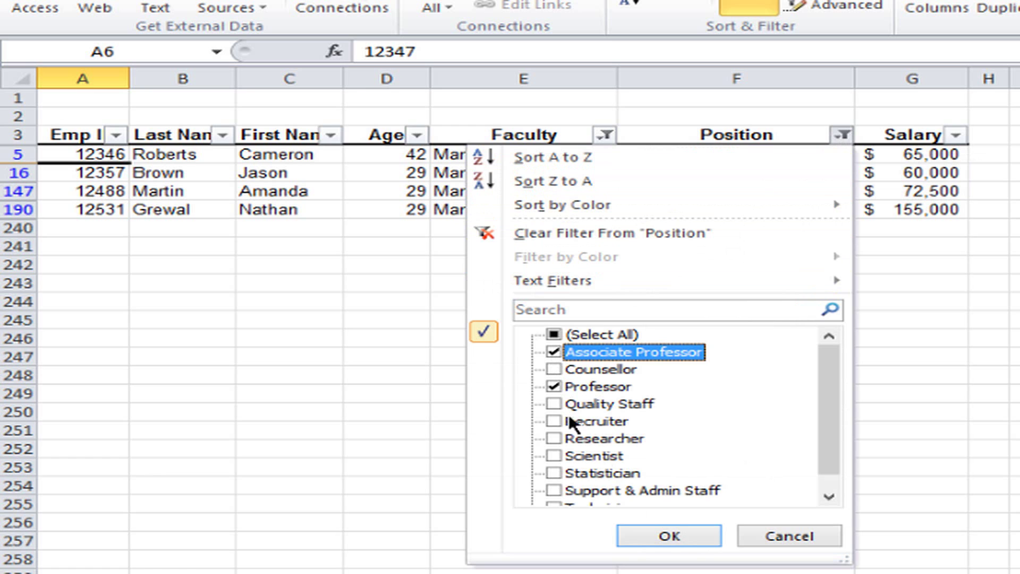
click(670, 534)
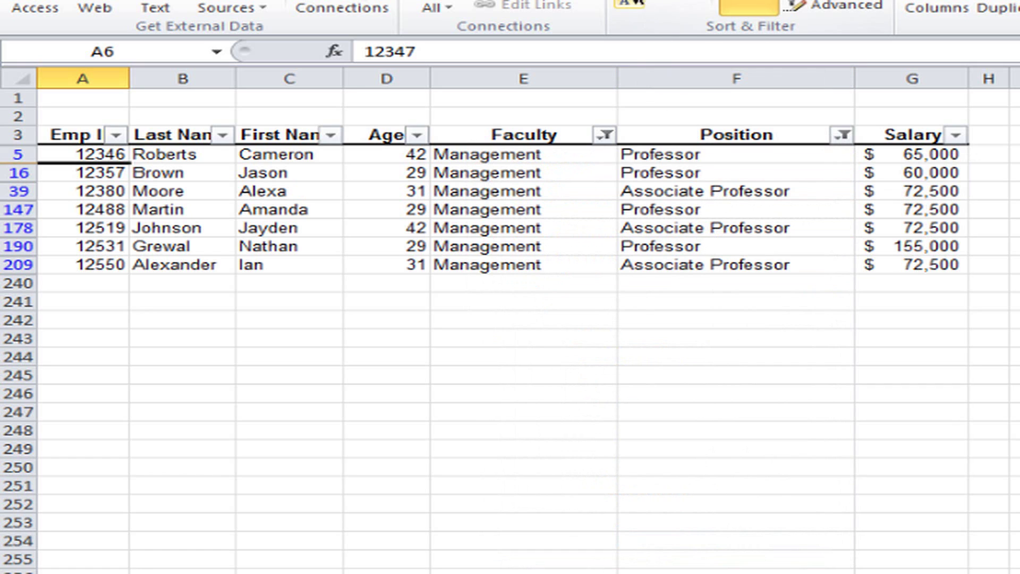
click(710, 174)
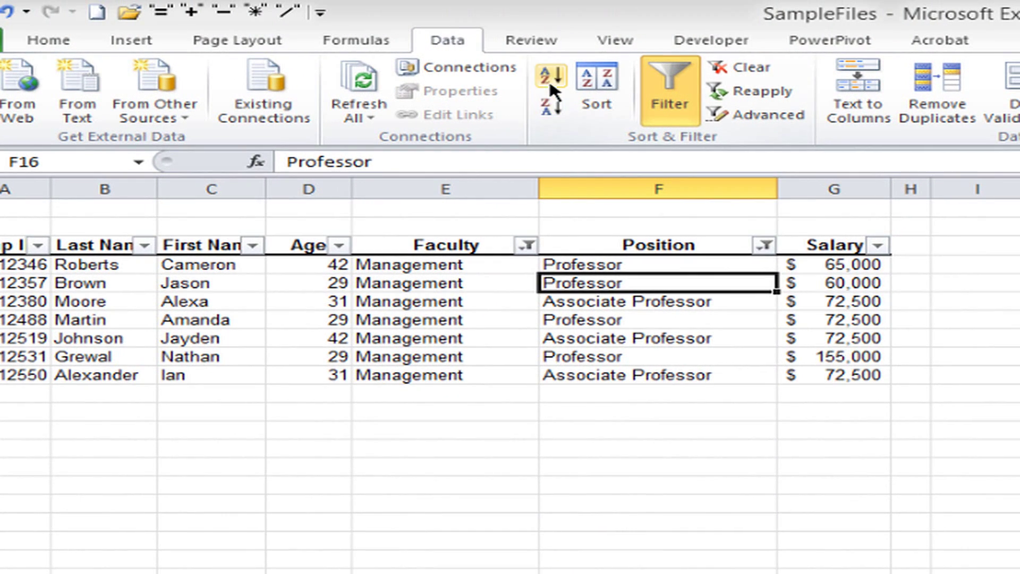
click(550, 76)
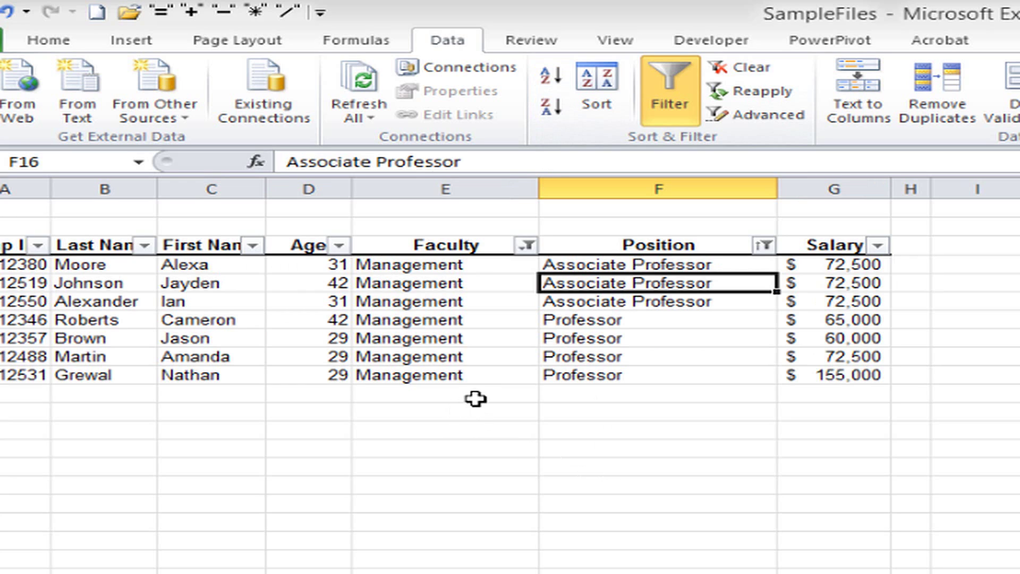
Step: Reset the Faculty and Position filters, filter Salary to values greater than 100000, and look through the rows
click(667, 107)
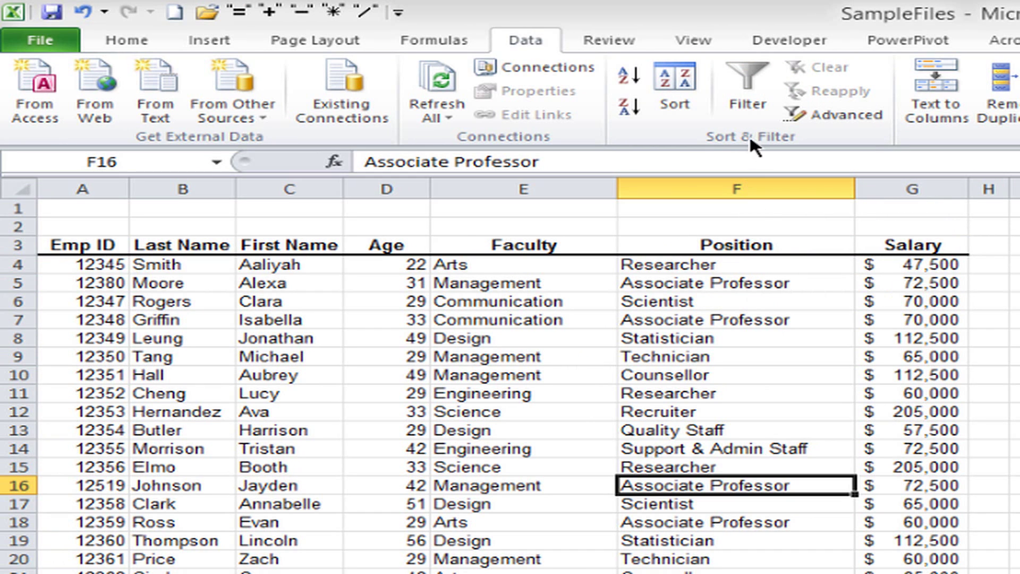
click(754, 101)
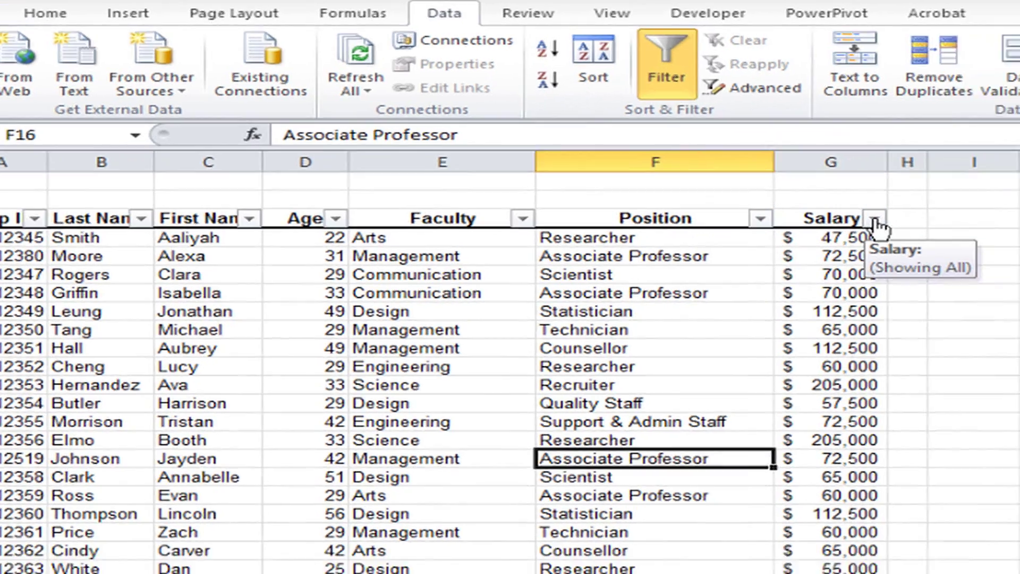
click(956, 246)
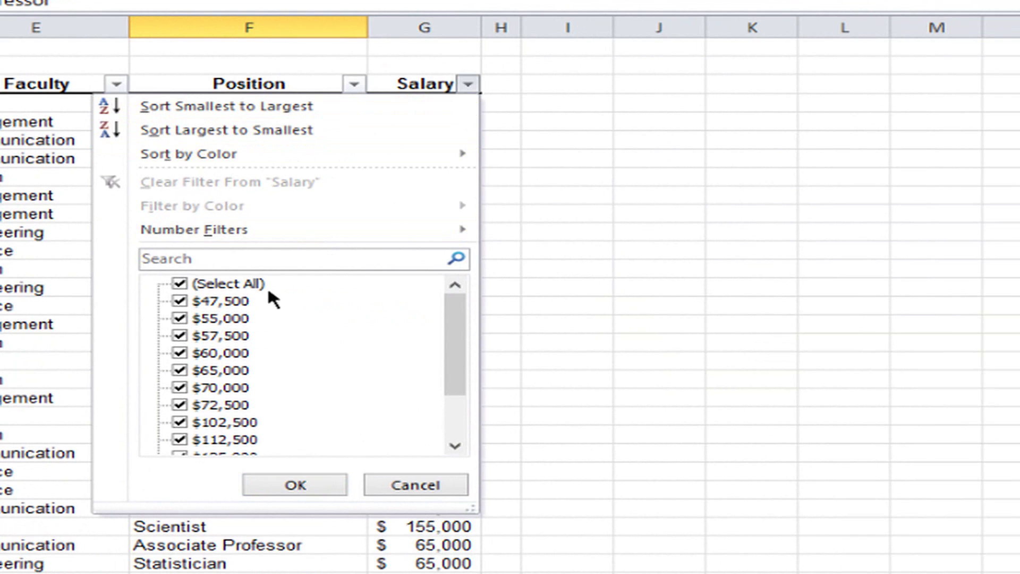
mouse_move(210, 238)
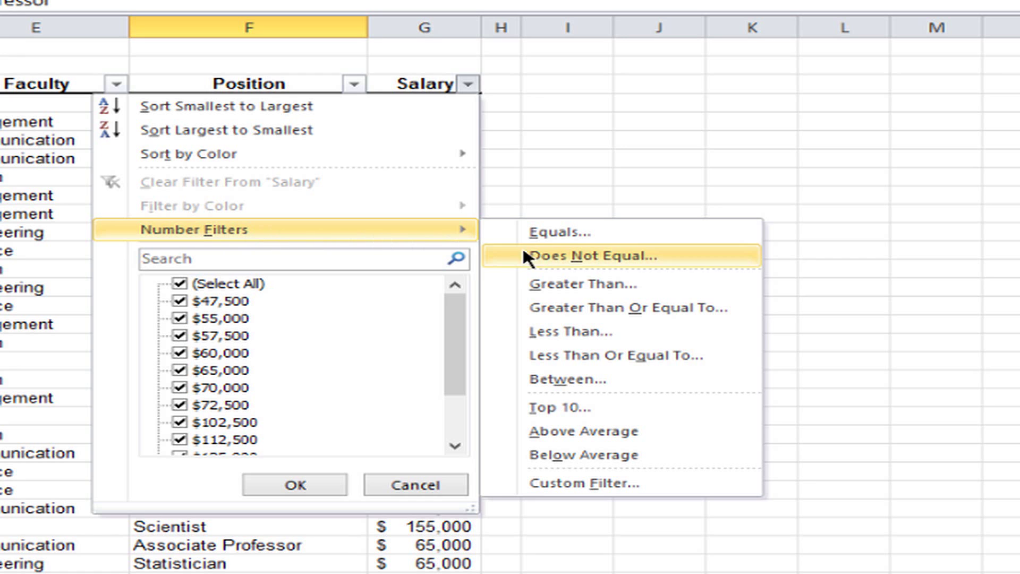
click(575, 282)
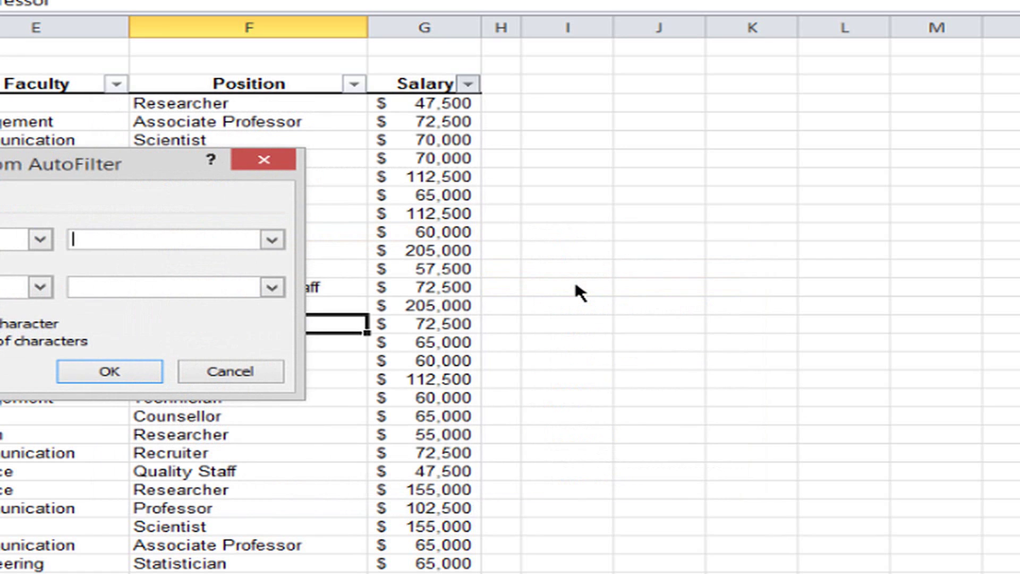
text(1)
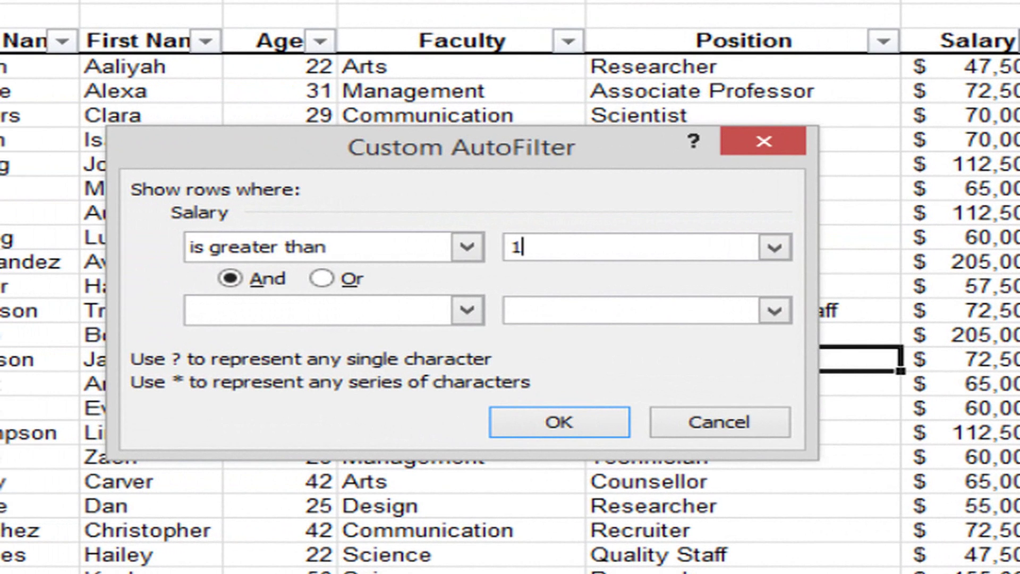
text(00000)
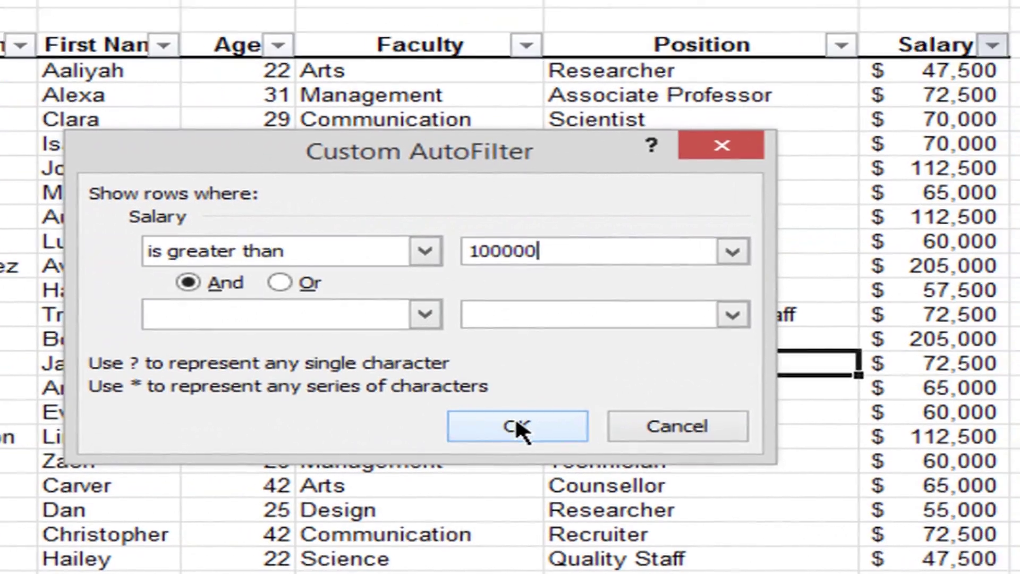
click(559, 421)
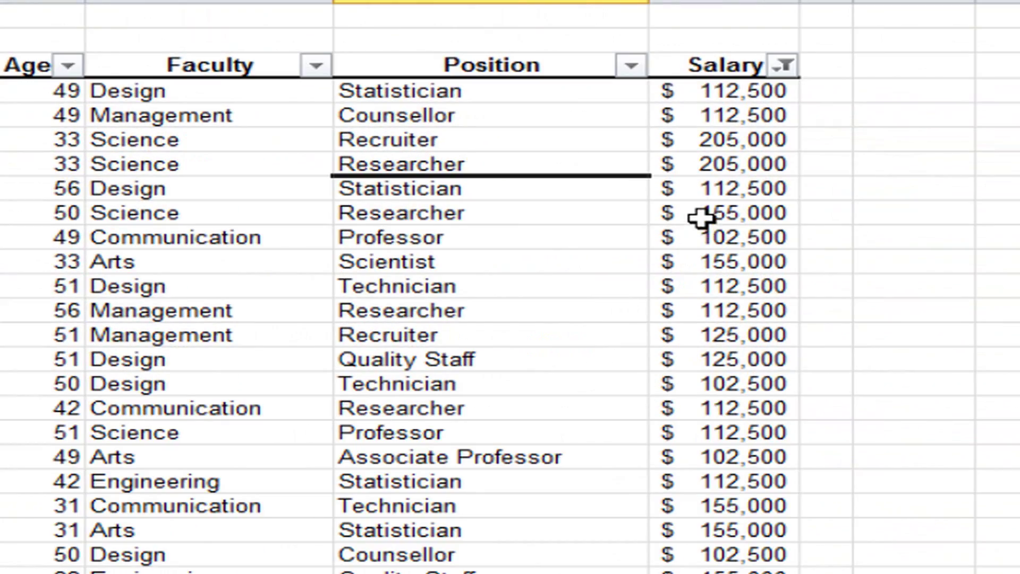
scroll(701, 218, down, 2)
scroll(702, 217, up, 4)
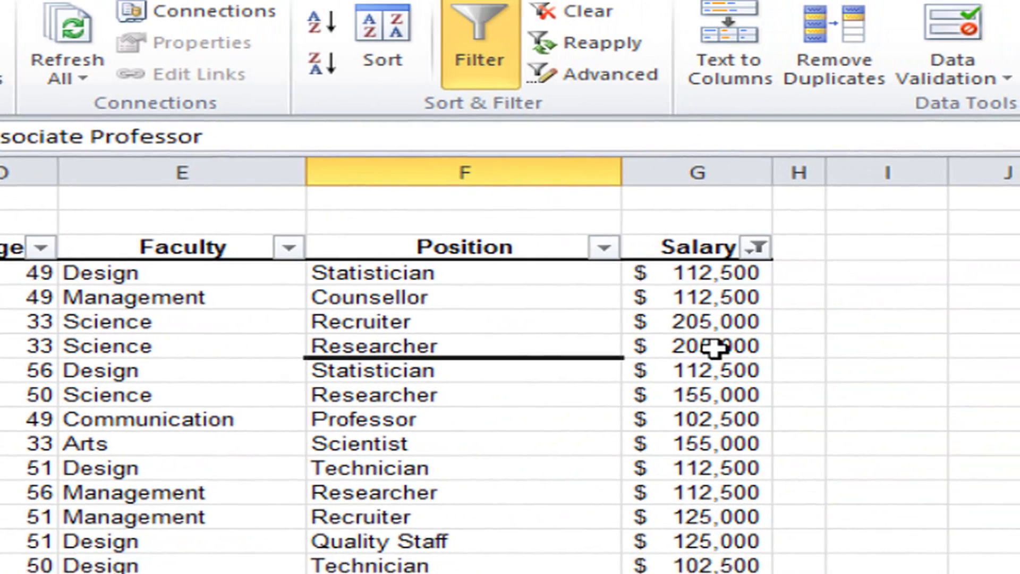
Step: Sort the filtered rows by Salary from smallest to largest and review the sorted list
click(714, 348)
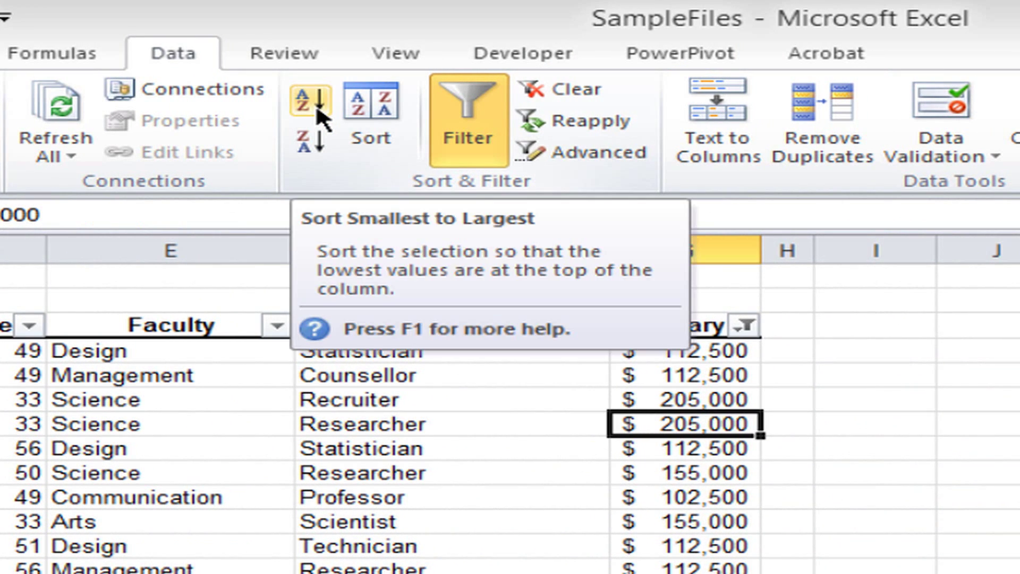
click(318, 110)
scroll(682, 417, down, 3)
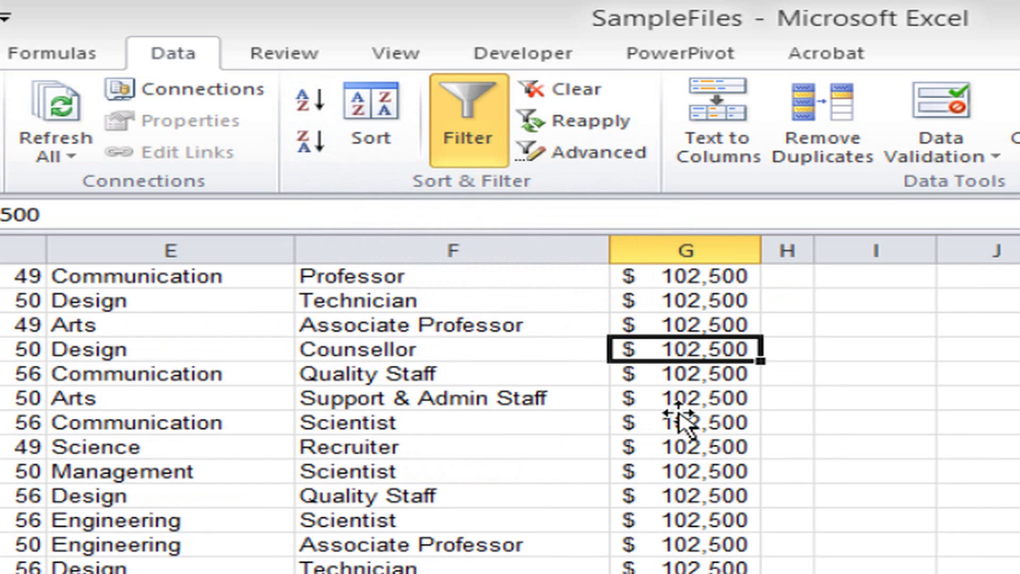
scroll(681, 417, down, 10)
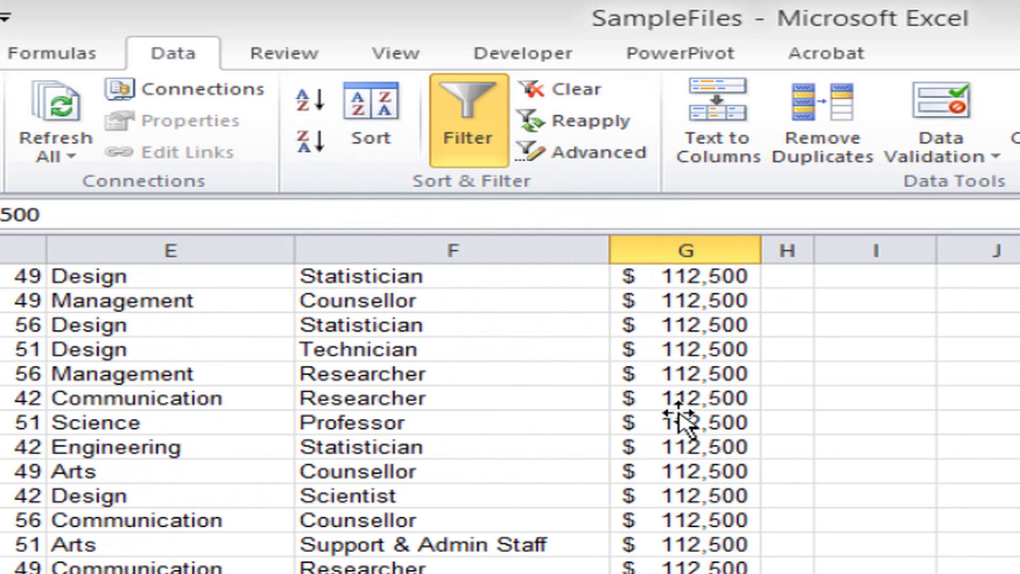
scroll(682, 417, up, 10)
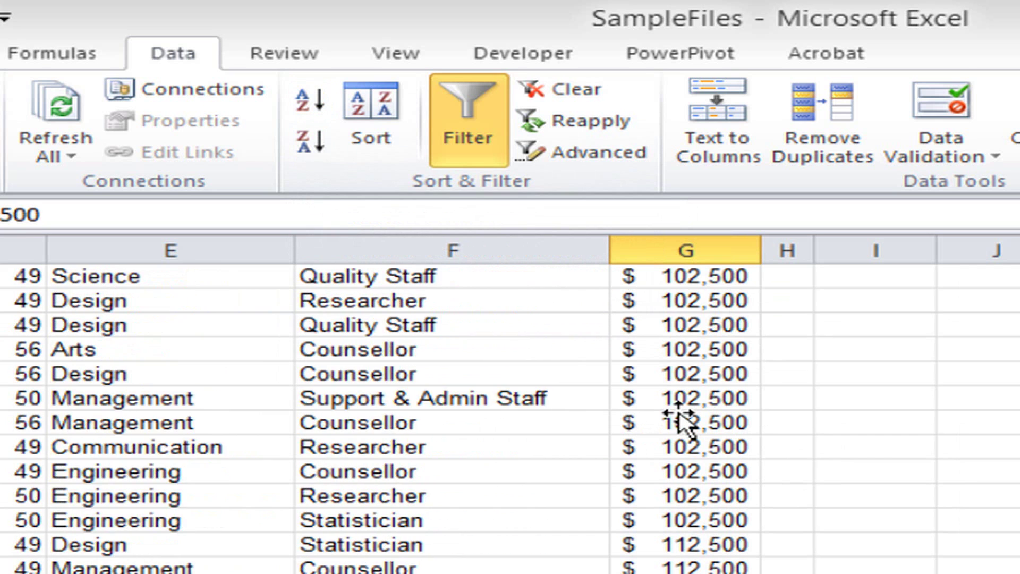
scroll(682, 420, up, 3)
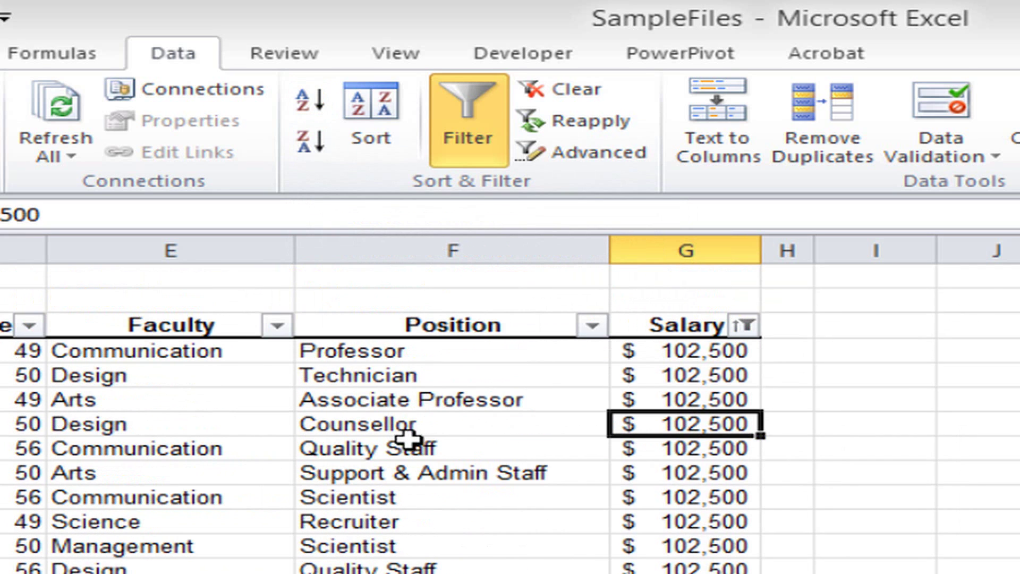
Step: Reset the list's filters and filter the Salary column to show only the top 8 items
click(455, 137)
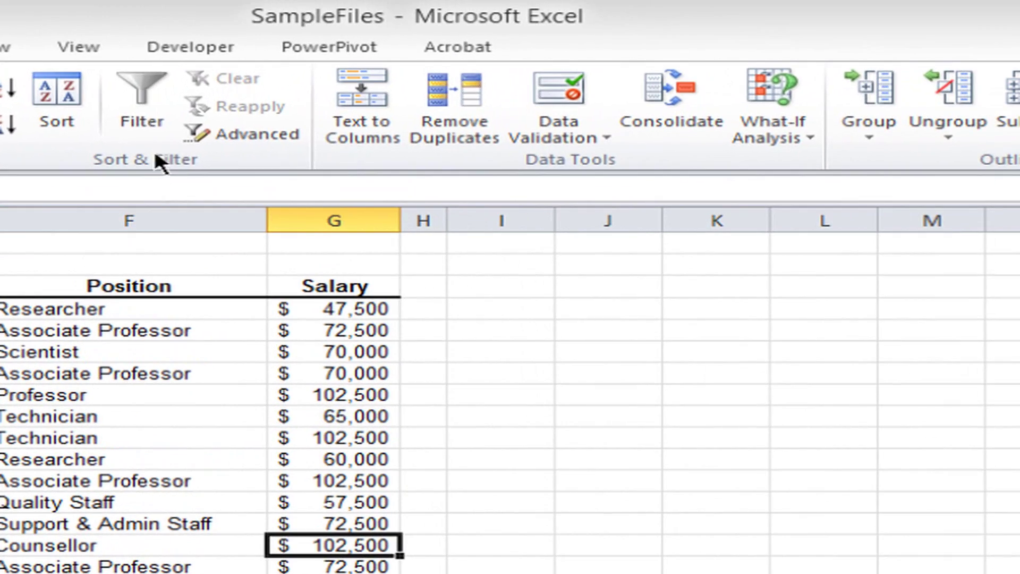
click(139, 98)
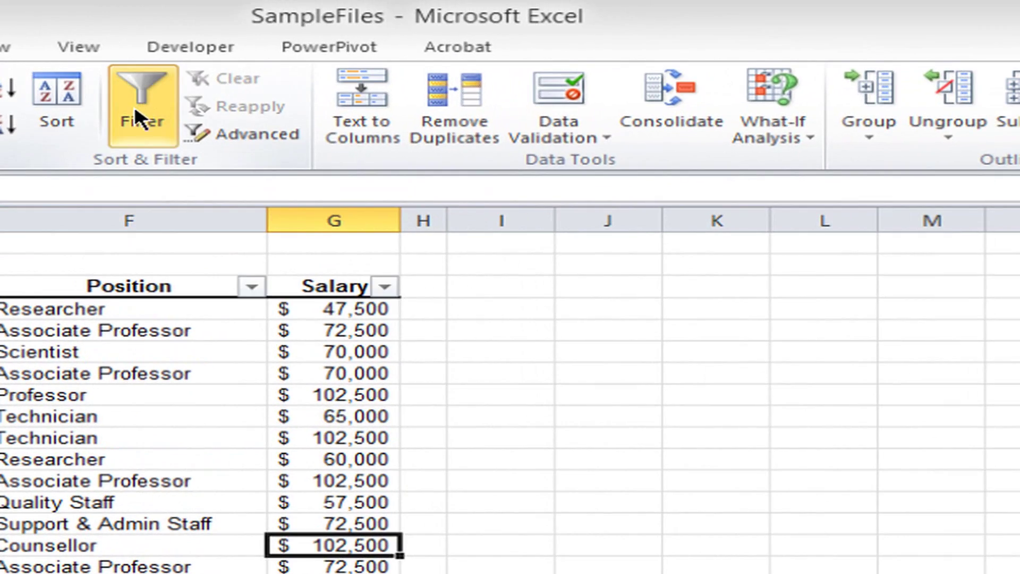
click(385, 287)
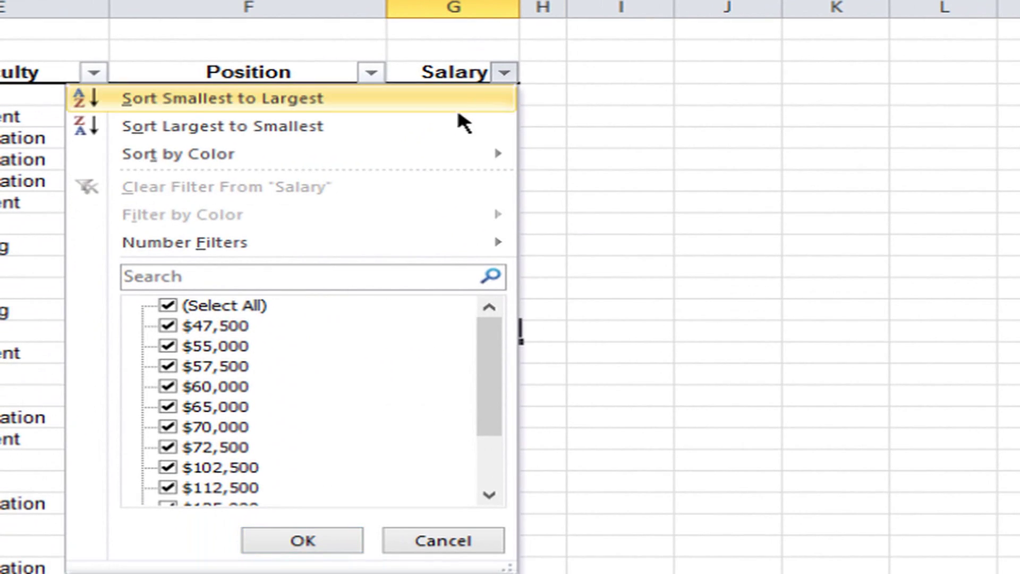
mouse_move(216, 245)
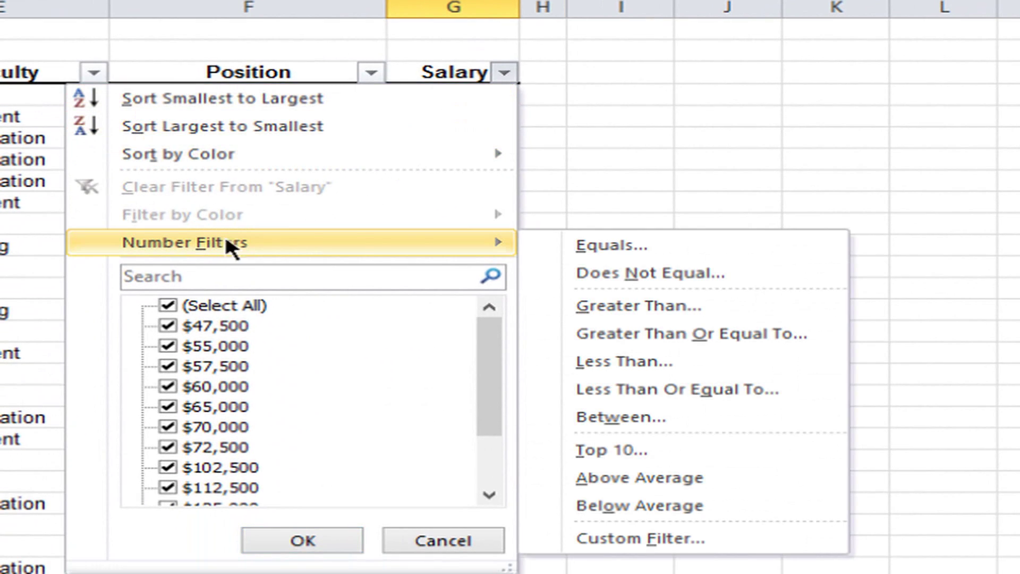
click(648, 450)
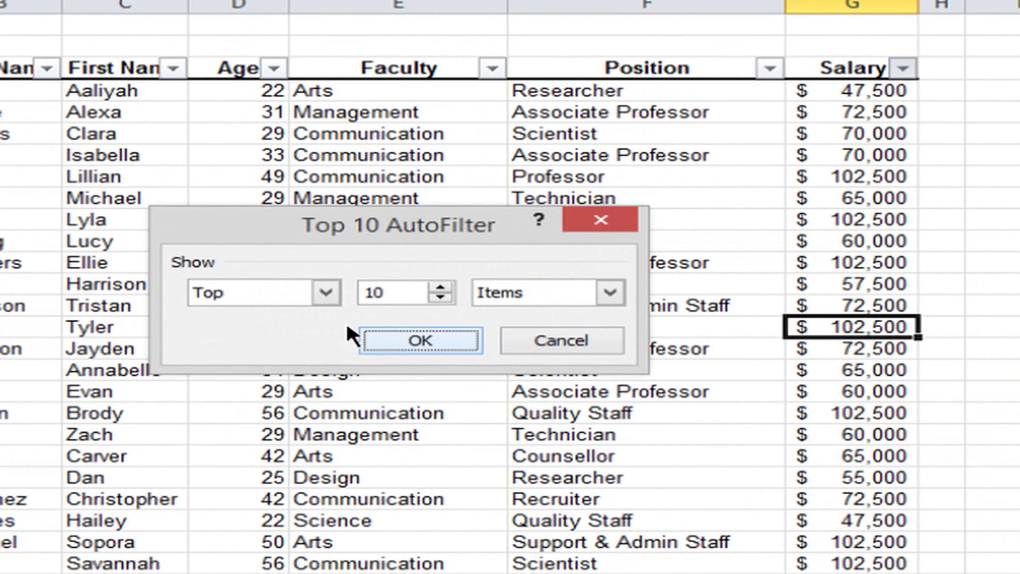
click(325, 293)
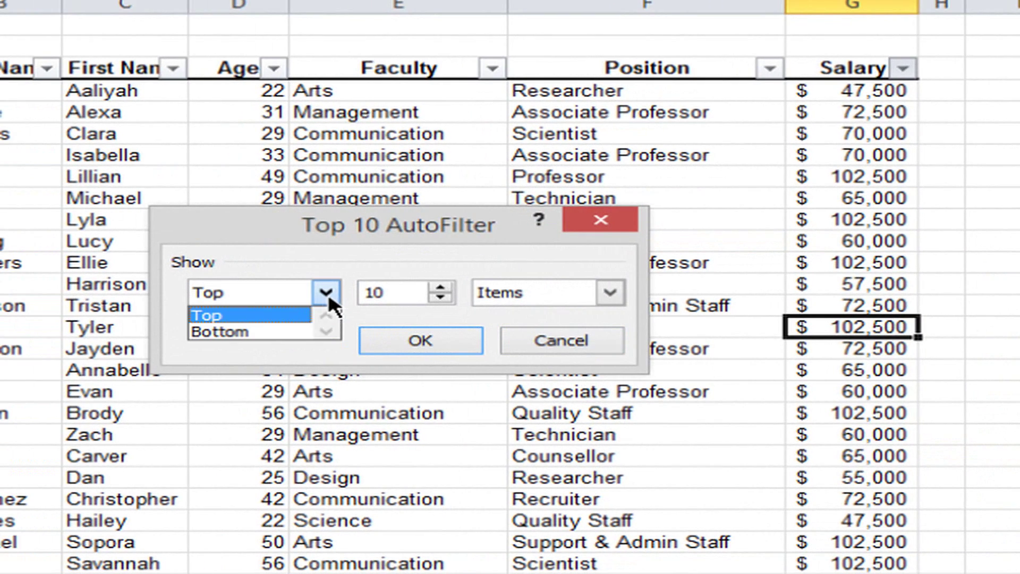
click(267, 333)
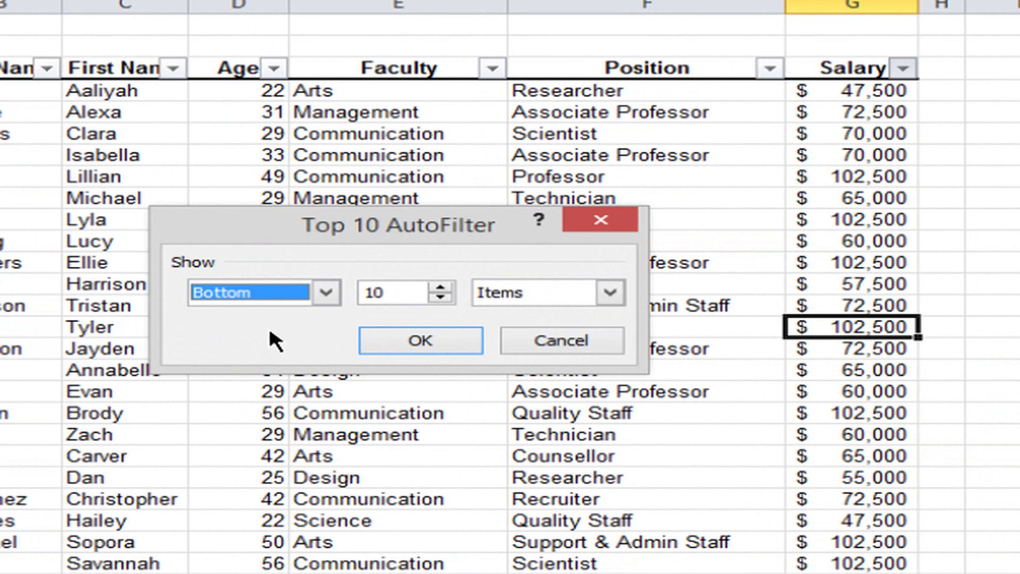
click(329, 297)
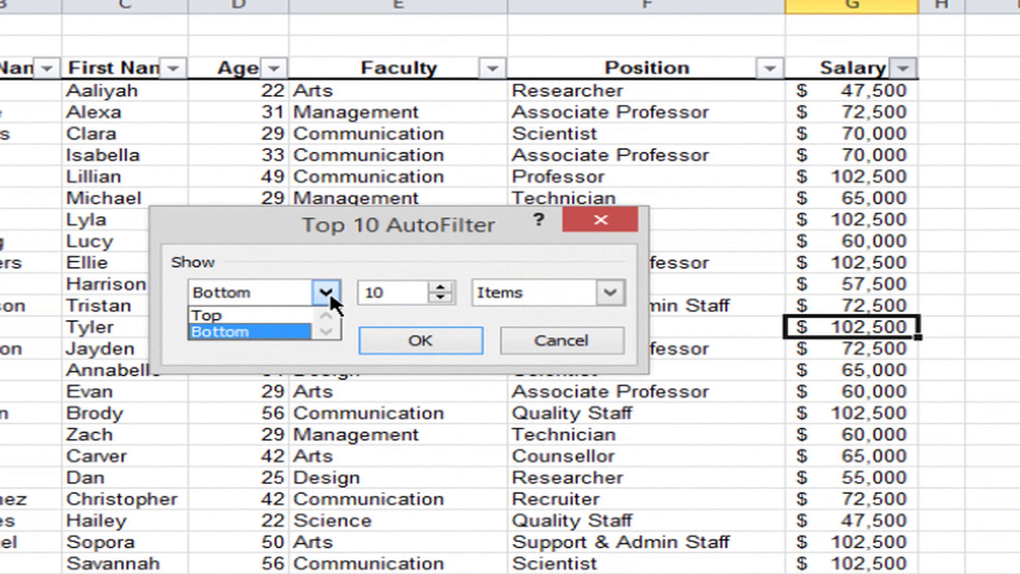
click(273, 315)
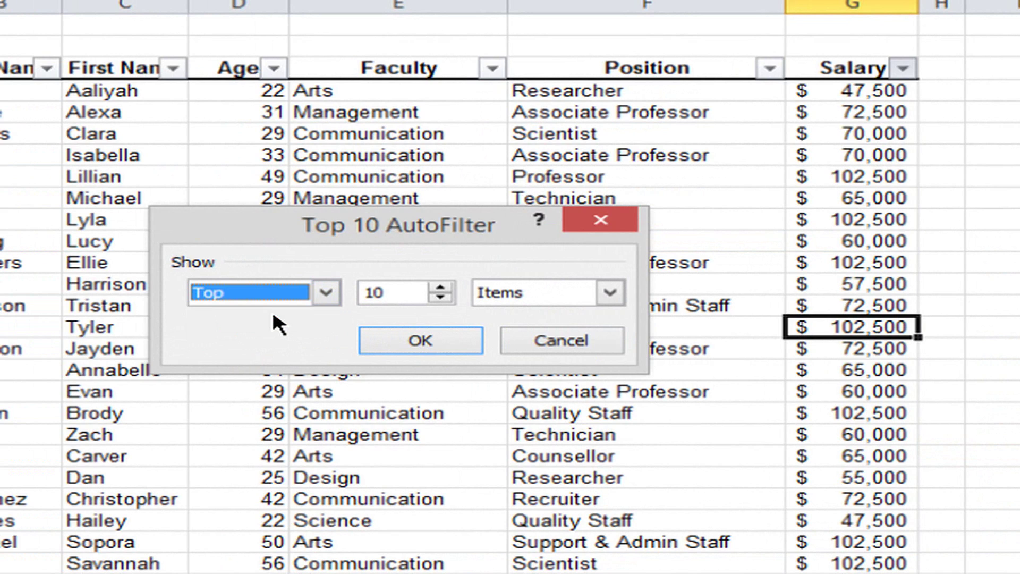
click(439, 297)
click(439, 297)
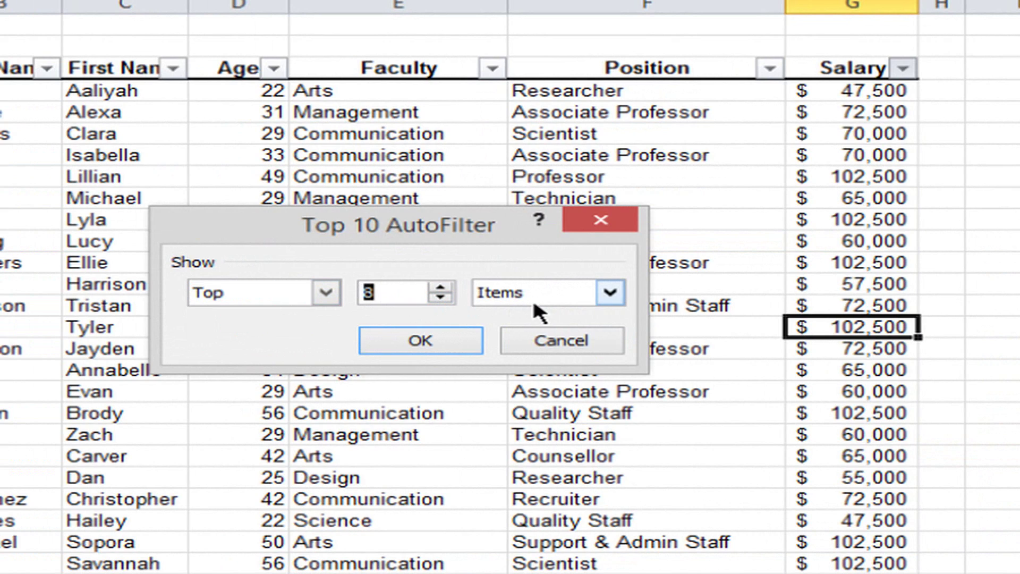
click(419, 344)
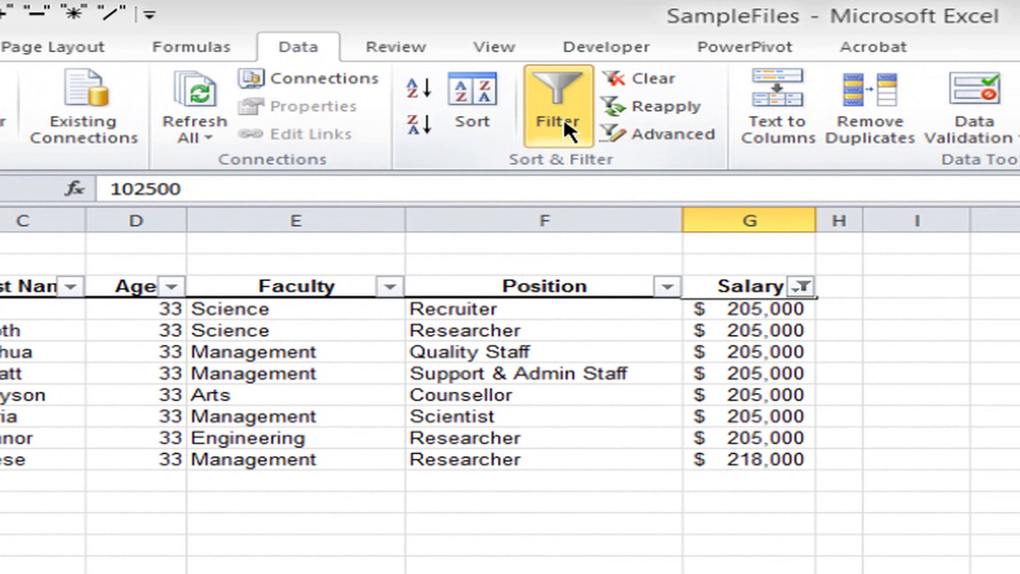
Step: Turn off filtering and sort the employee list by Faculty from A to Z
click(563, 115)
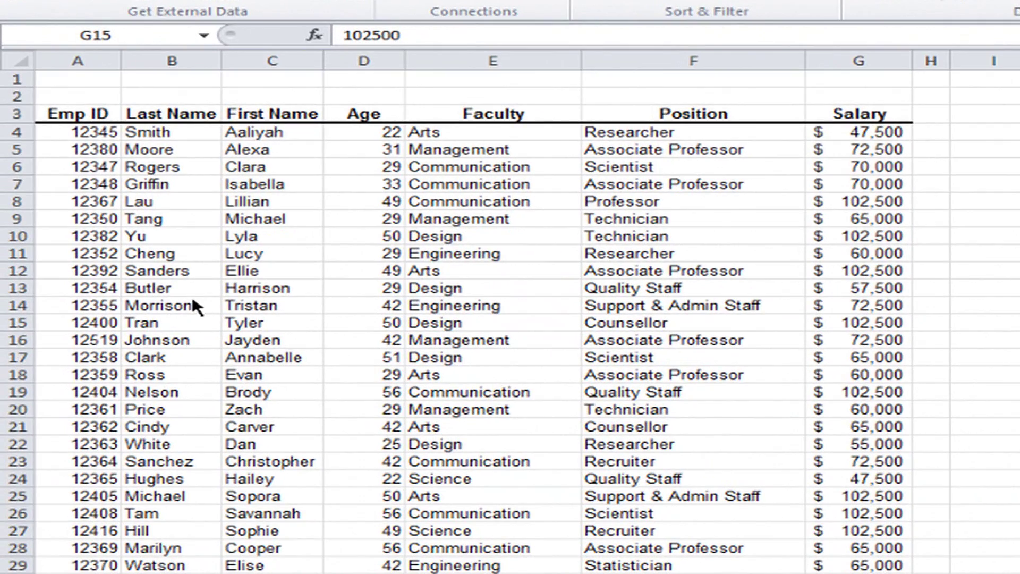
click(503, 204)
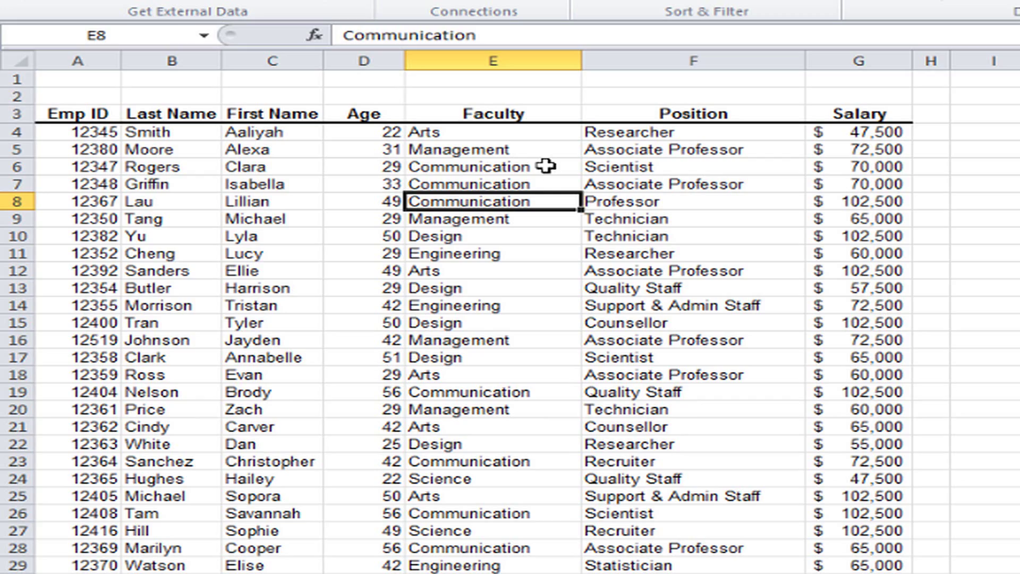
click(542, 218)
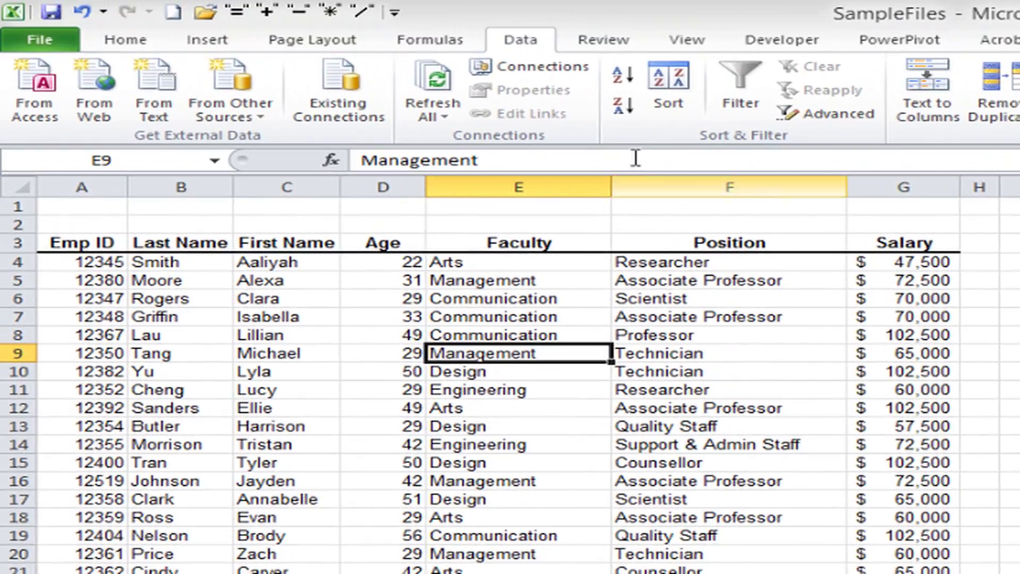
click(623, 85)
Step: Look through the sorted list to examine how the employee rows and salaries are grouped by Faculty
scroll(560, 326, down, 6)
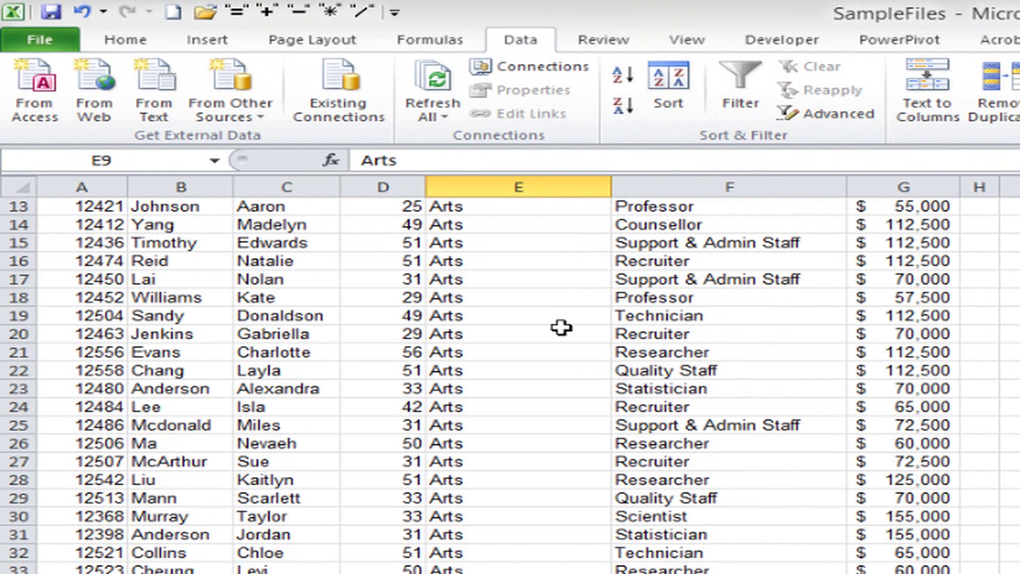
scroll(561, 327, down, 7)
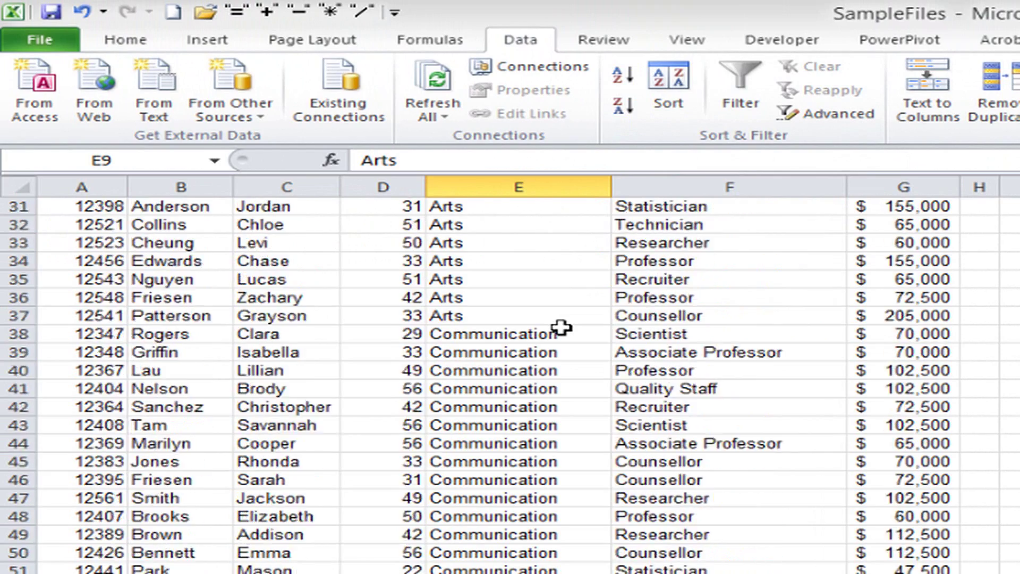
scroll(560, 326, up, 4)
scroll(561, 326, up, 2)
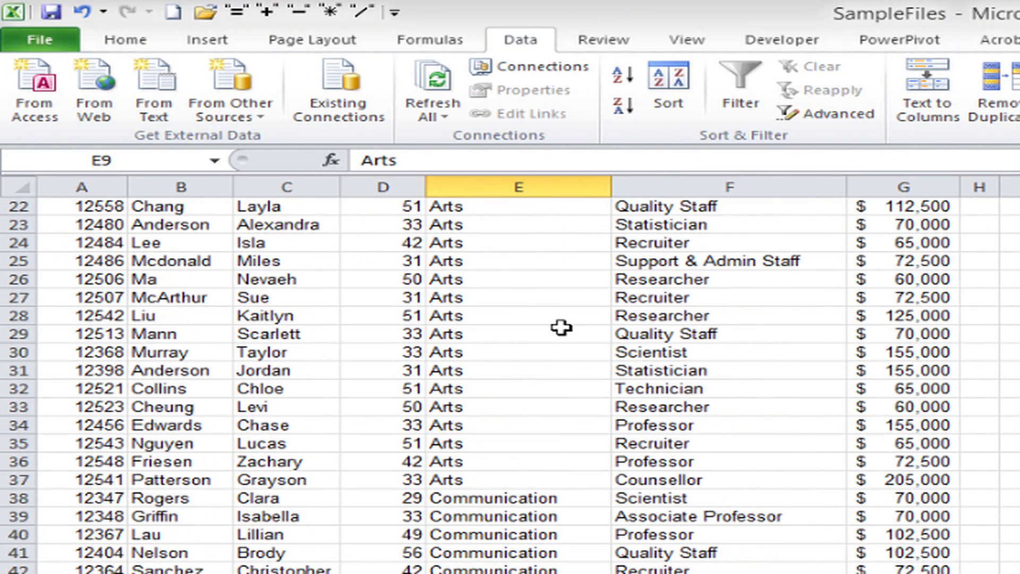
scroll(561, 327, up, 7)
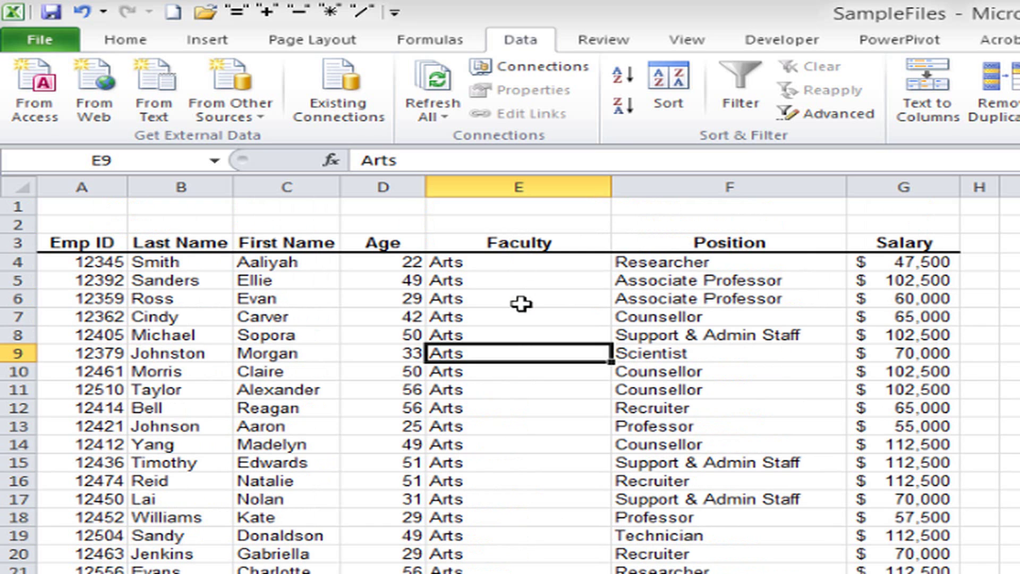
scroll(521, 303, down, 7)
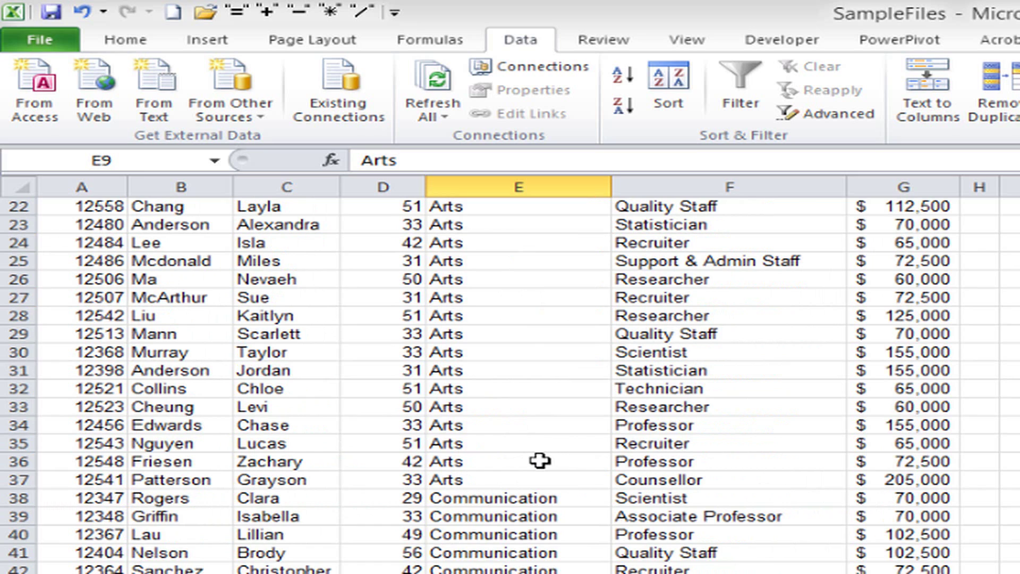
scroll(540, 460, down, 5)
scroll(540, 460, down, 8)
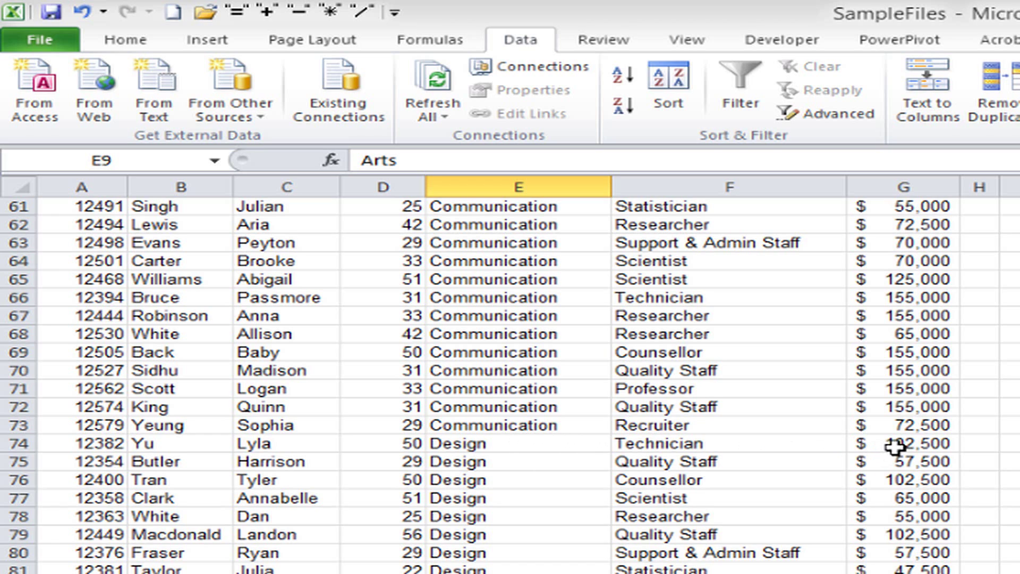
scroll(586, 442, up, 16)
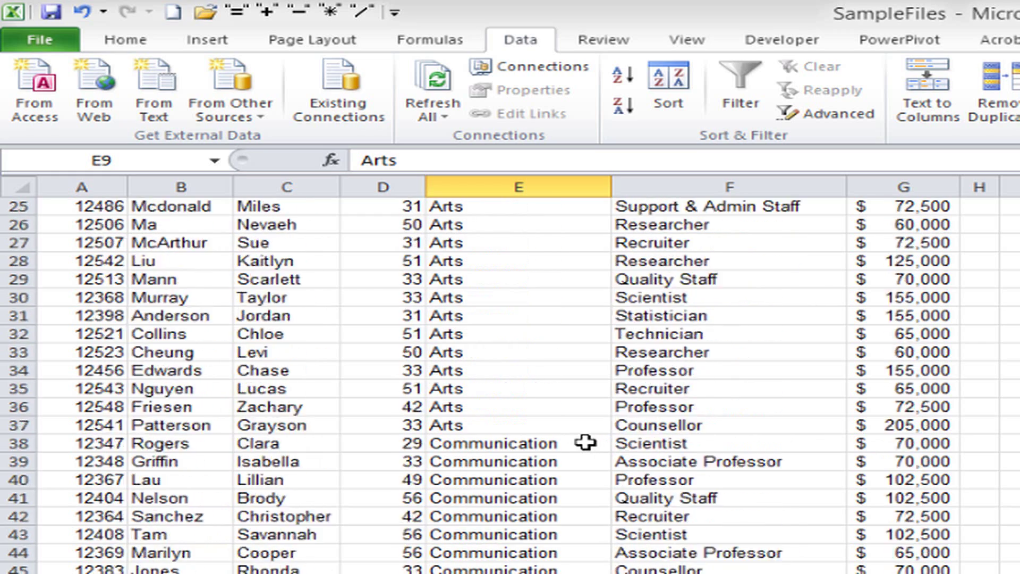
scroll(586, 442, up, 4)
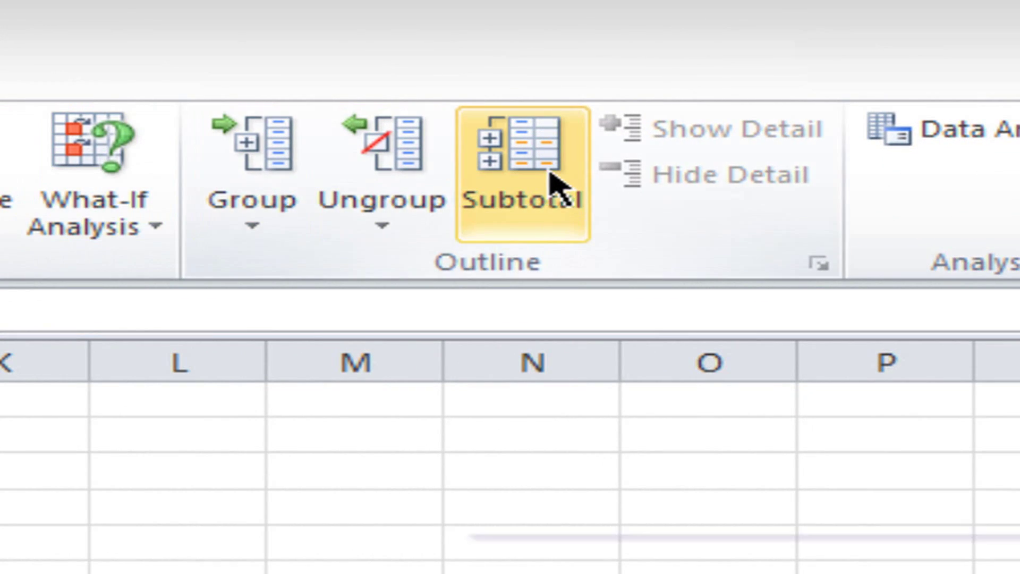
Step: Add Sum subtotals of Salary at each change in Faculty, with the summary below the data, and look through the subtotal rows
click(552, 186)
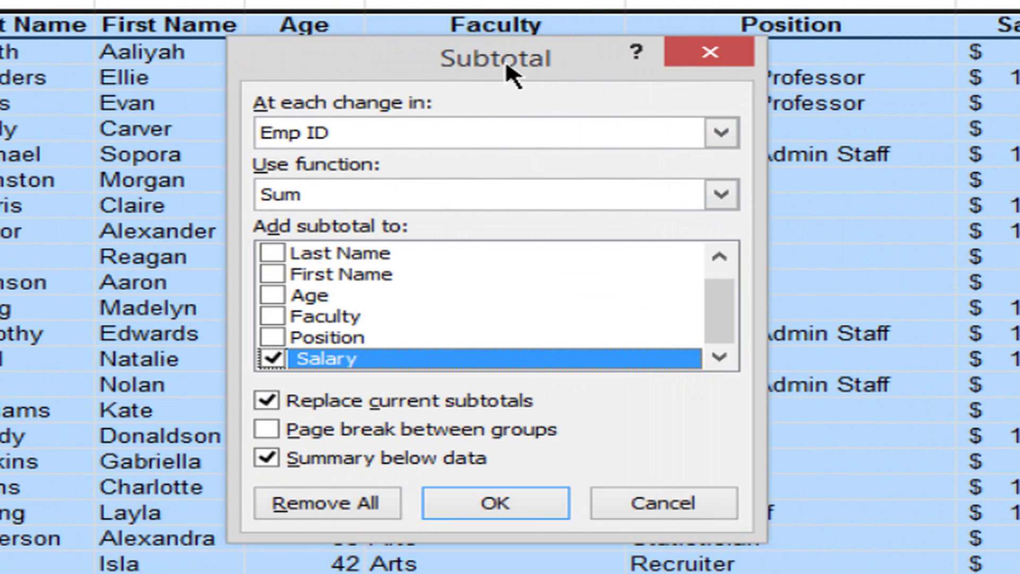
drag(506, 65, 498, 92)
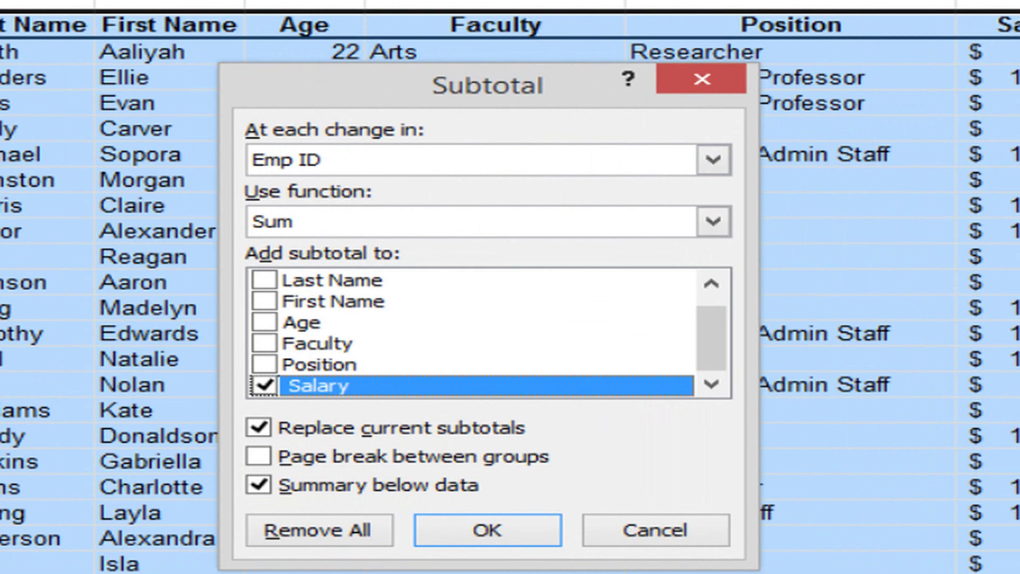
click(713, 161)
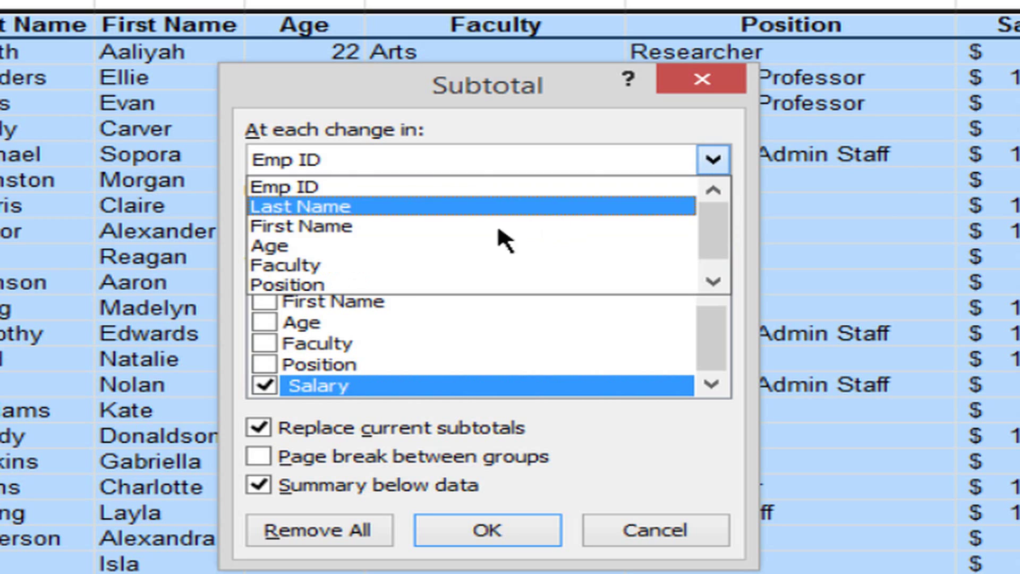
click(335, 268)
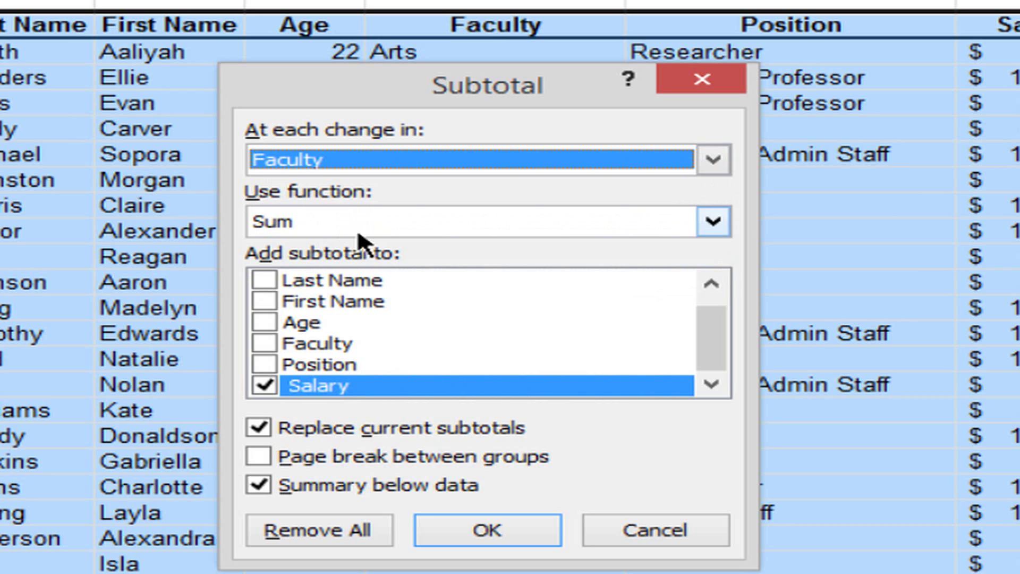
click(715, 223)
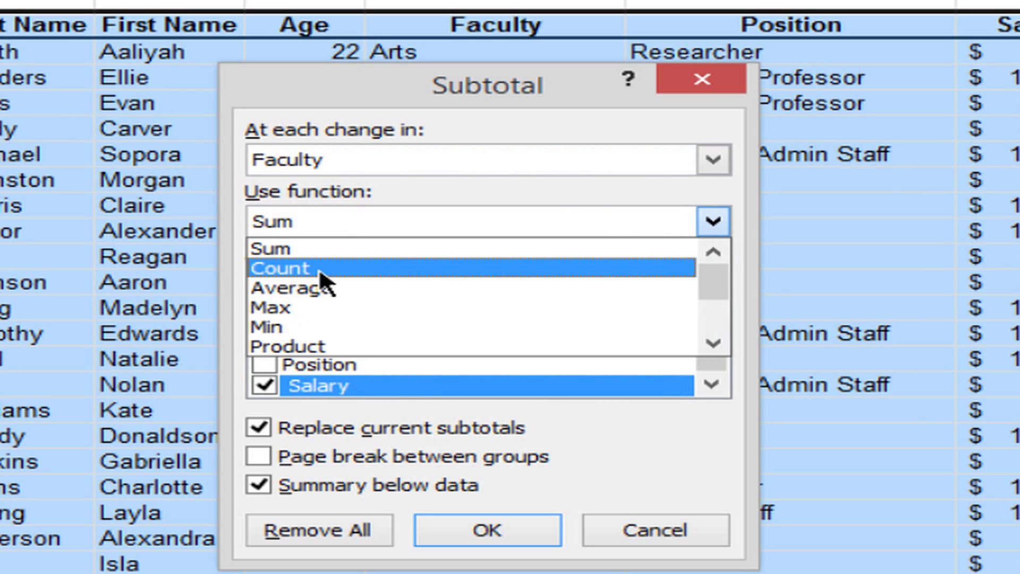
click(282, 249)
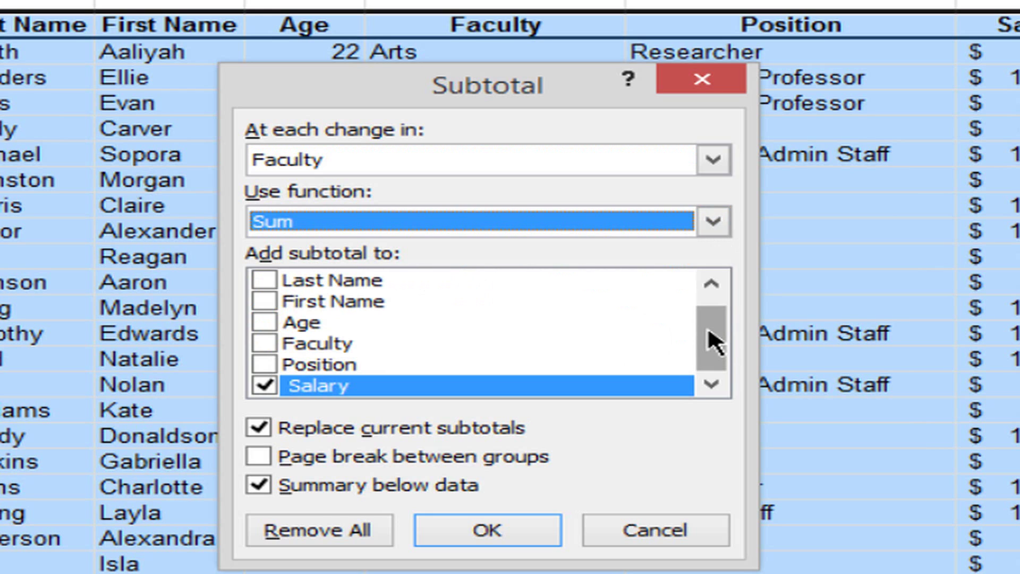
drag(708, 326, 709, 304)
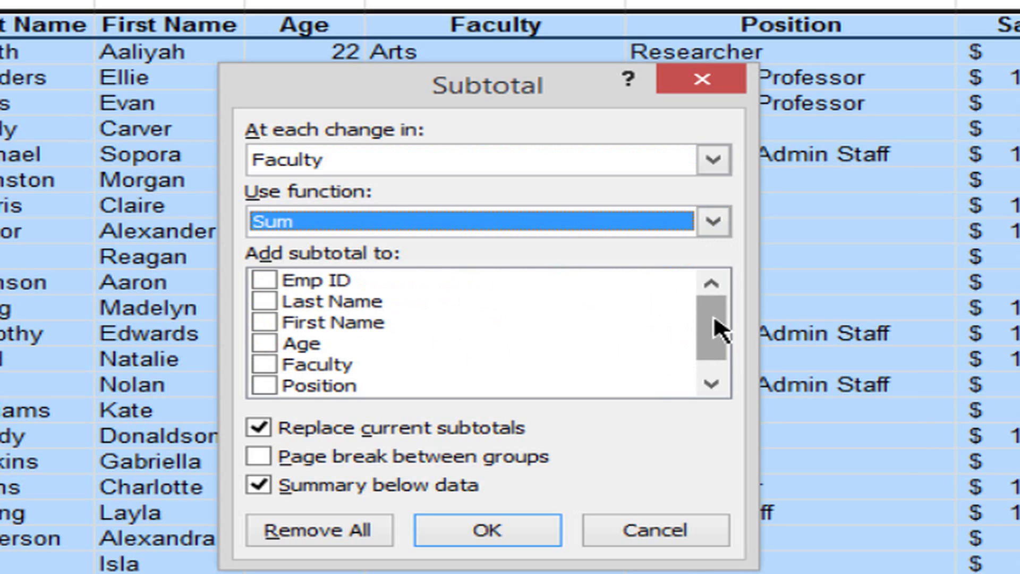
drag(713, 317, 712, 335)
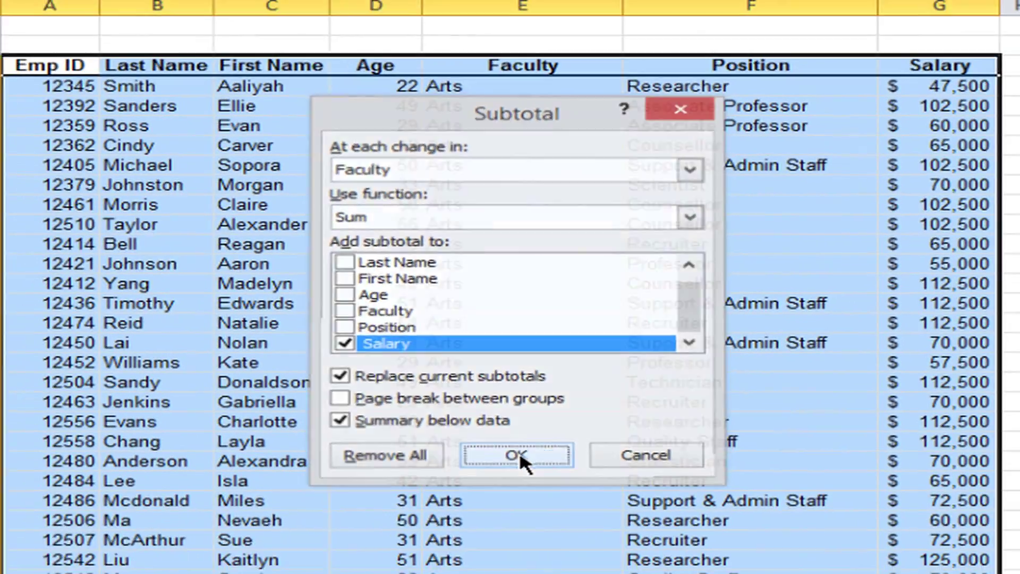
click(488, 529)
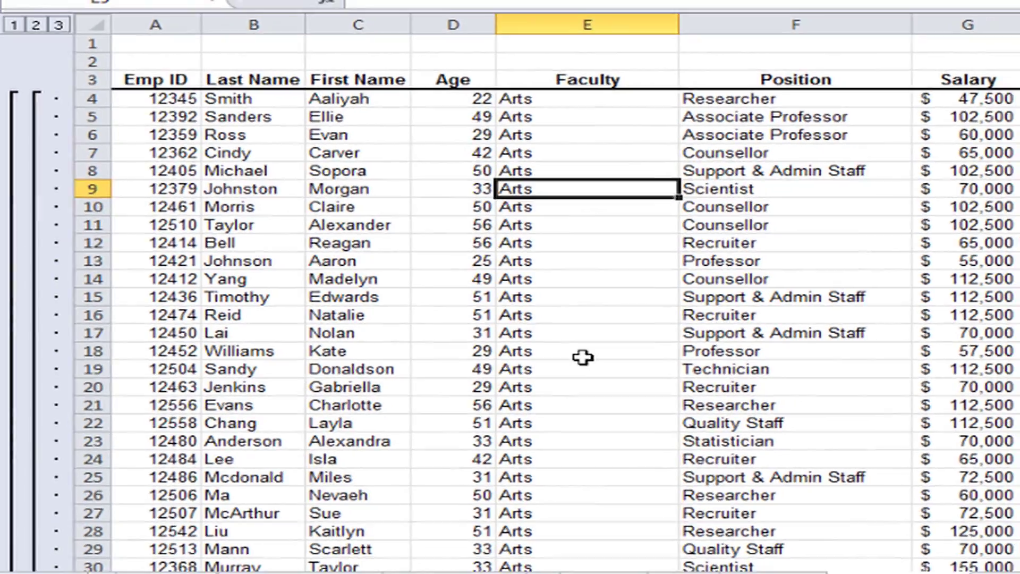
scroll(554, 352, down, 3)
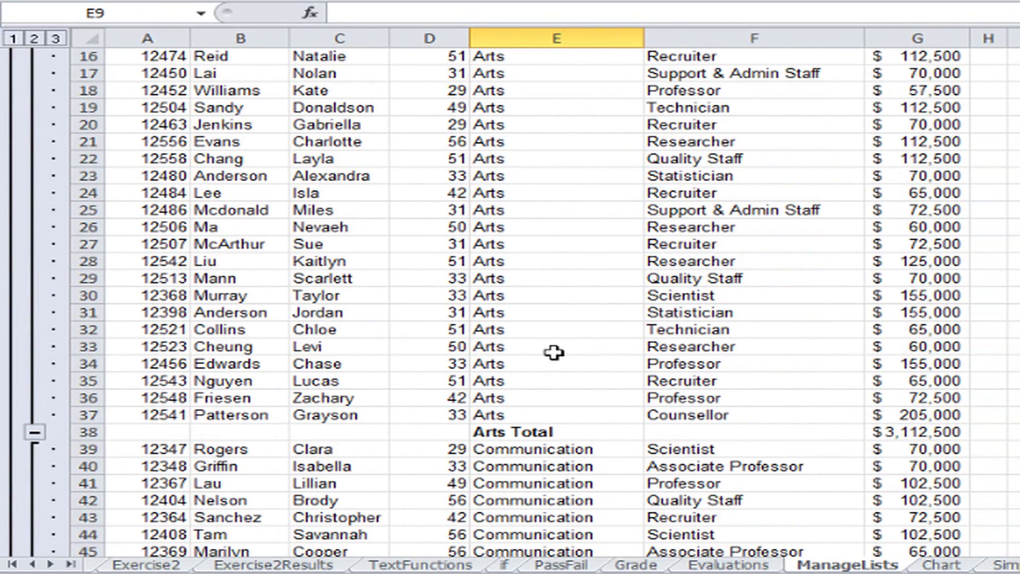
scroll(558, 330, down, 4)
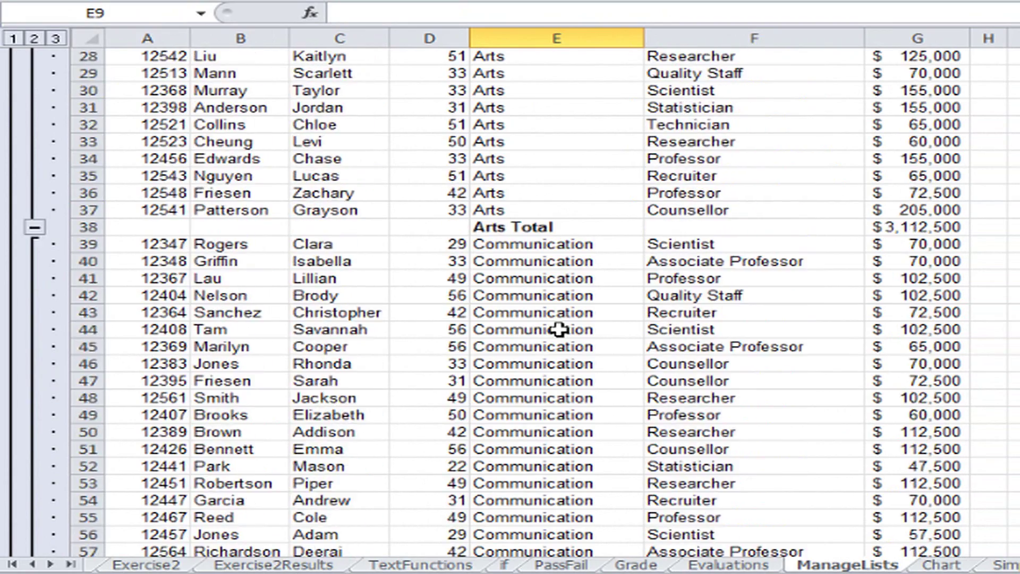
scroll(558, 329, down, 9)
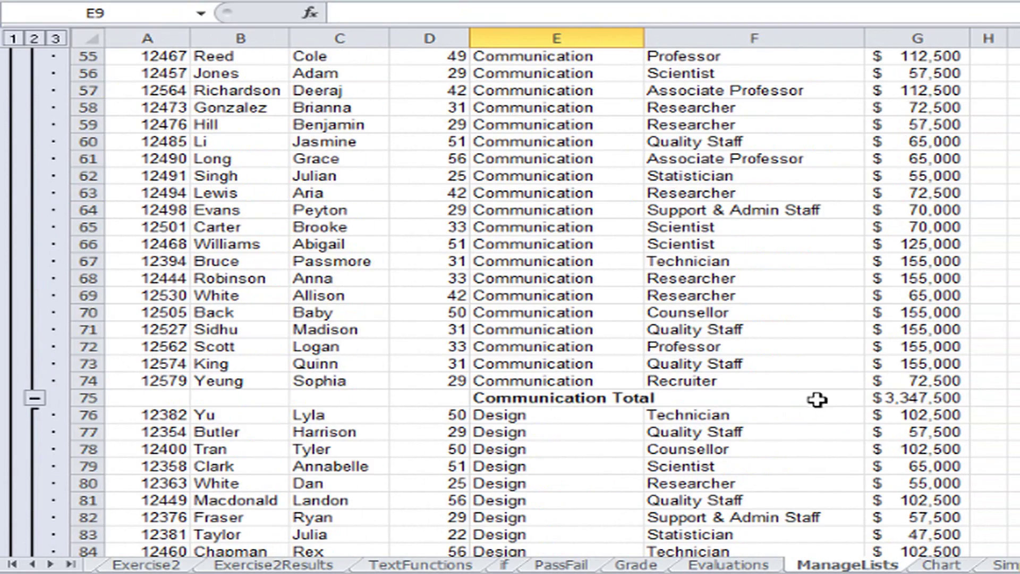
scroll(552, 357, up, 13)
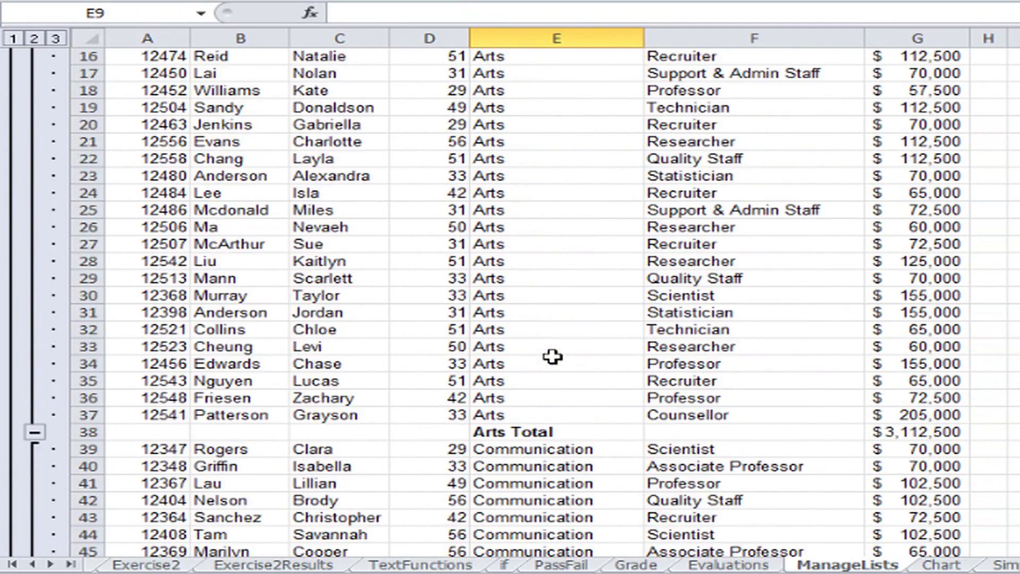
Step: Collapse the subtotal outline to the grand total only and auto-fit the Salary column's width
scroll(553, 357, up, 5)
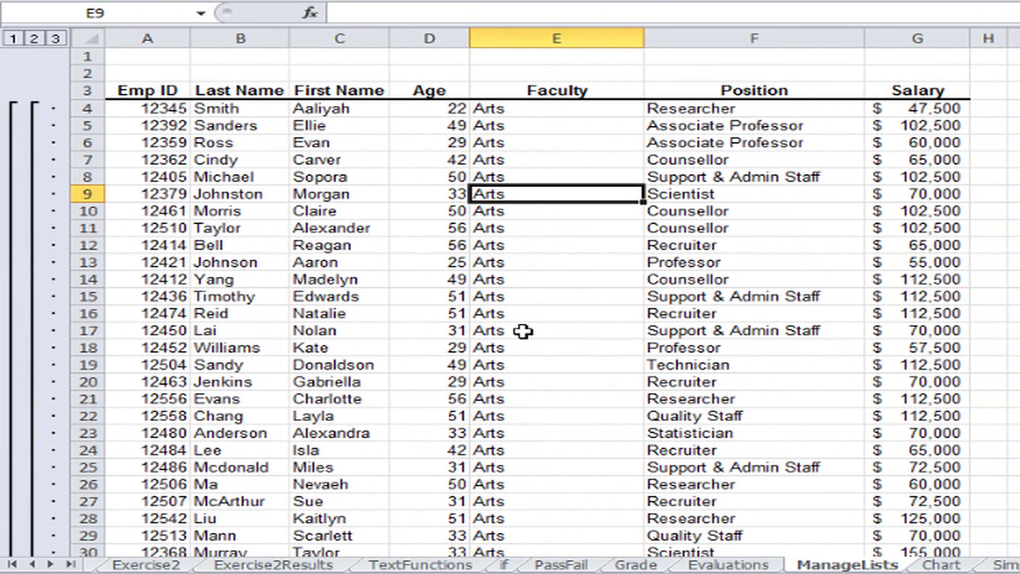
click(14, 39)
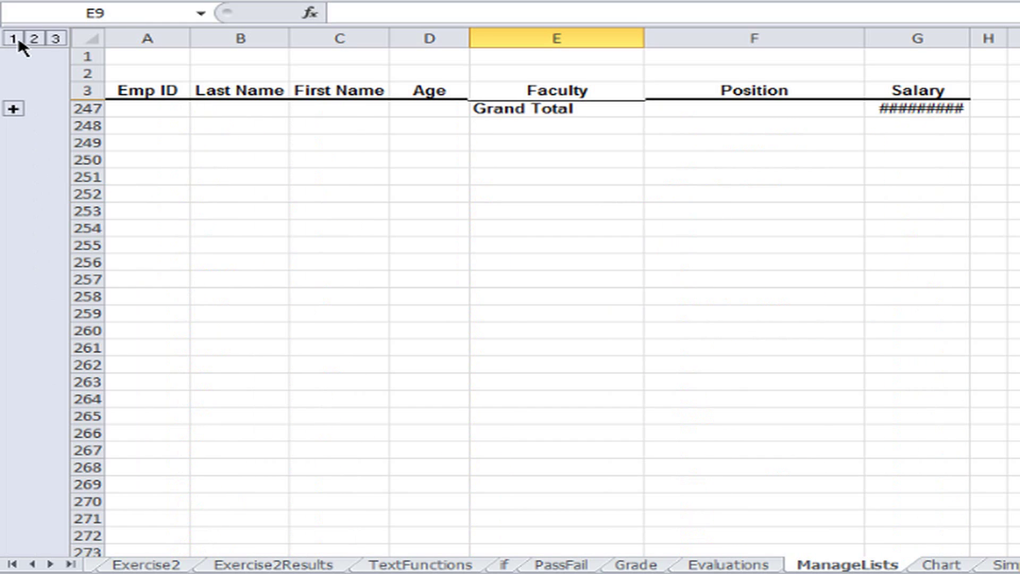
double_click(970, 38)
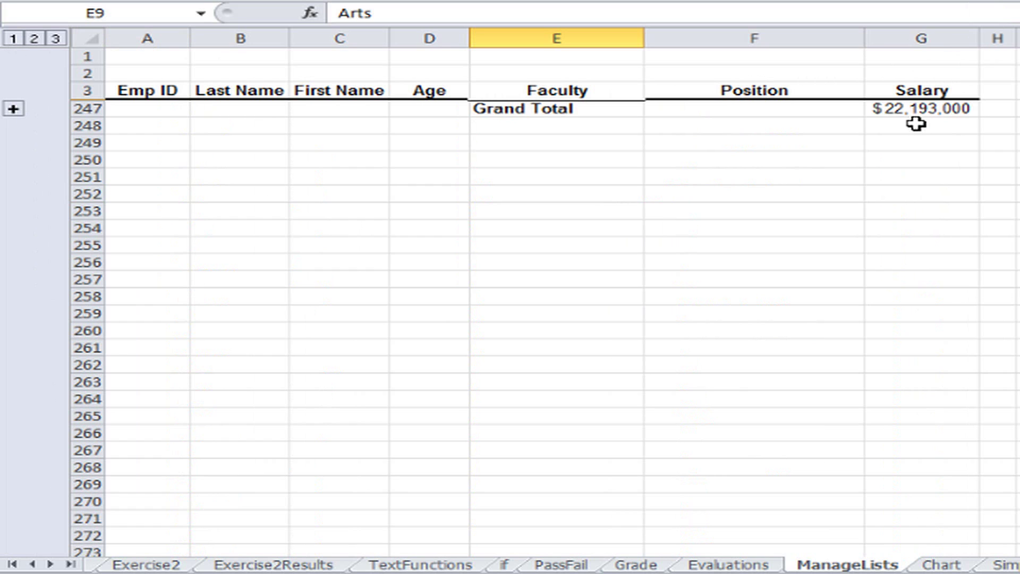
Step: Show only the Faculty totals in the outline, and redisplay all employee detail rows
click(34, 38)
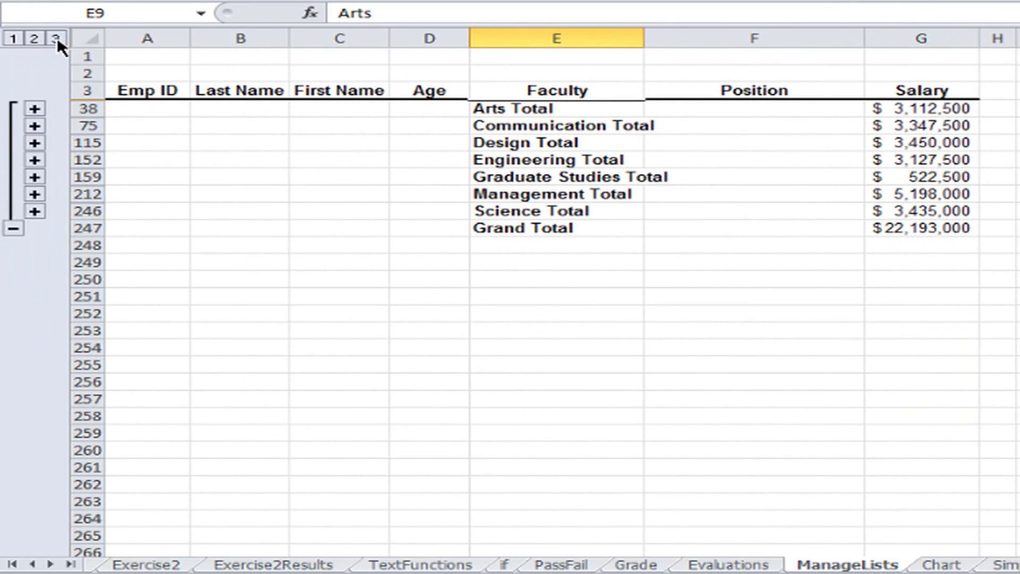
click(56, 38)
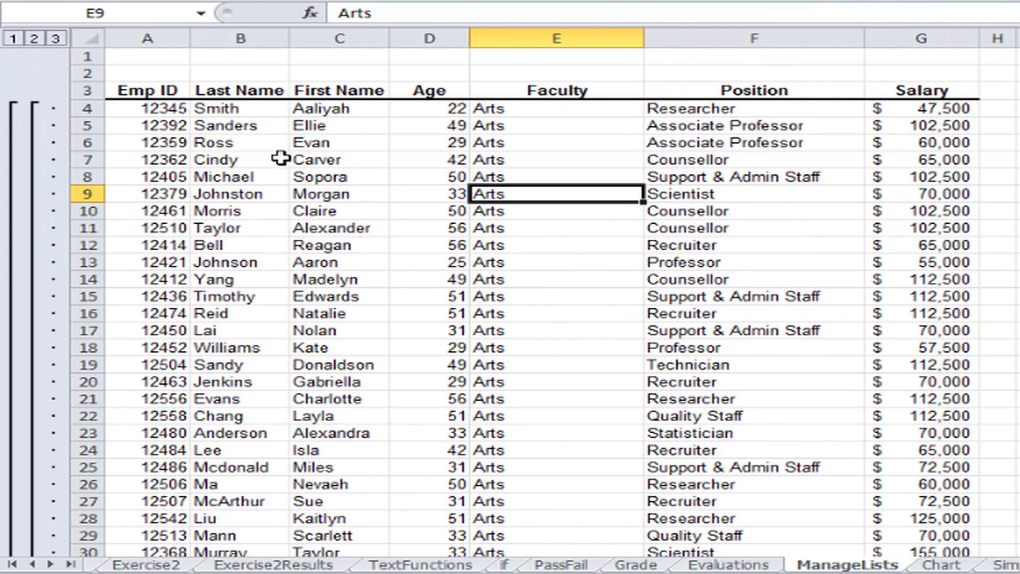
Step: Collapse the Communication group to its total row, and expand its employee rows again
scroll(292, 174, down, 12)
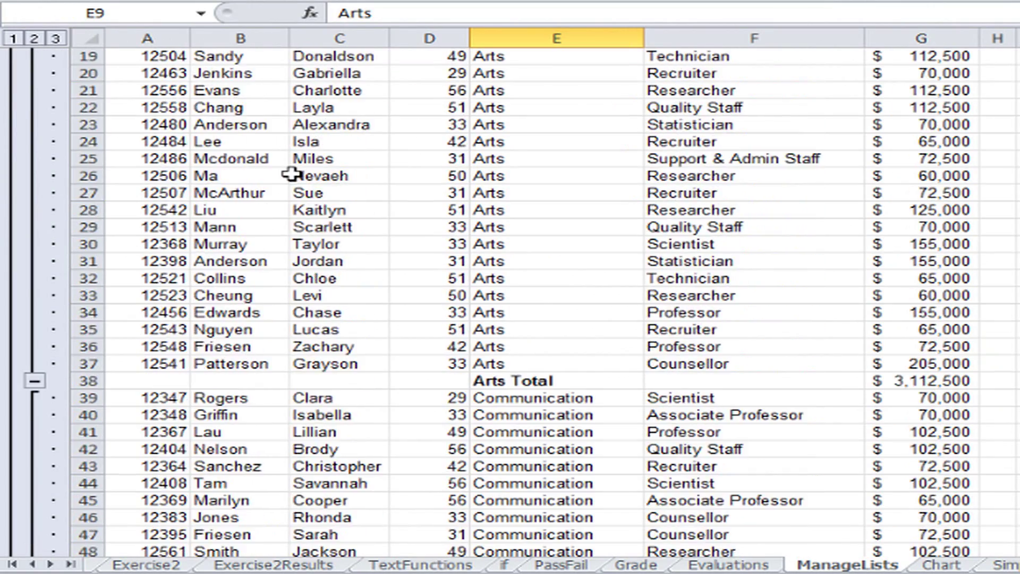
scroll(291, 174, down, 6)
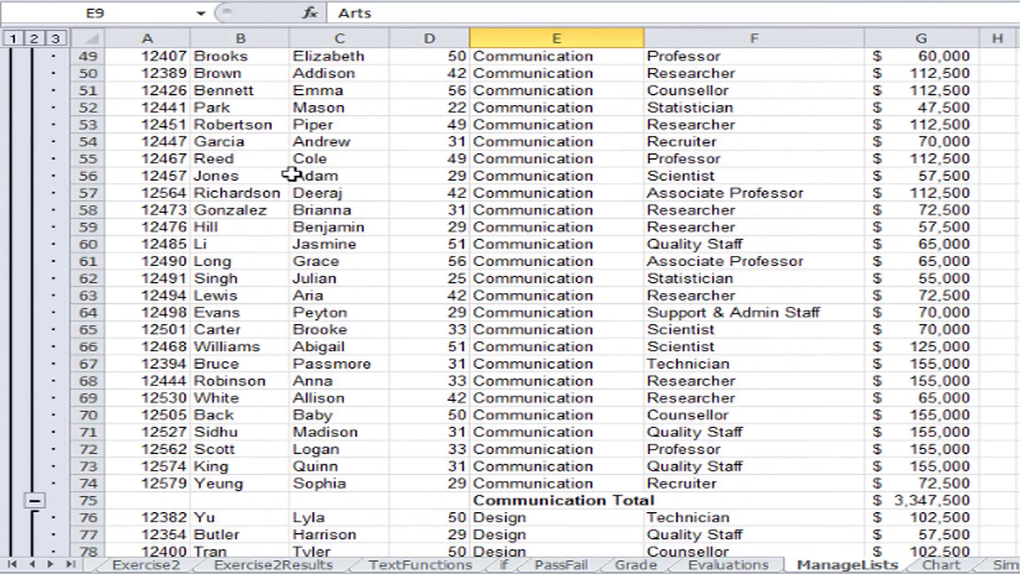
scroll(291, 174, down, 1)
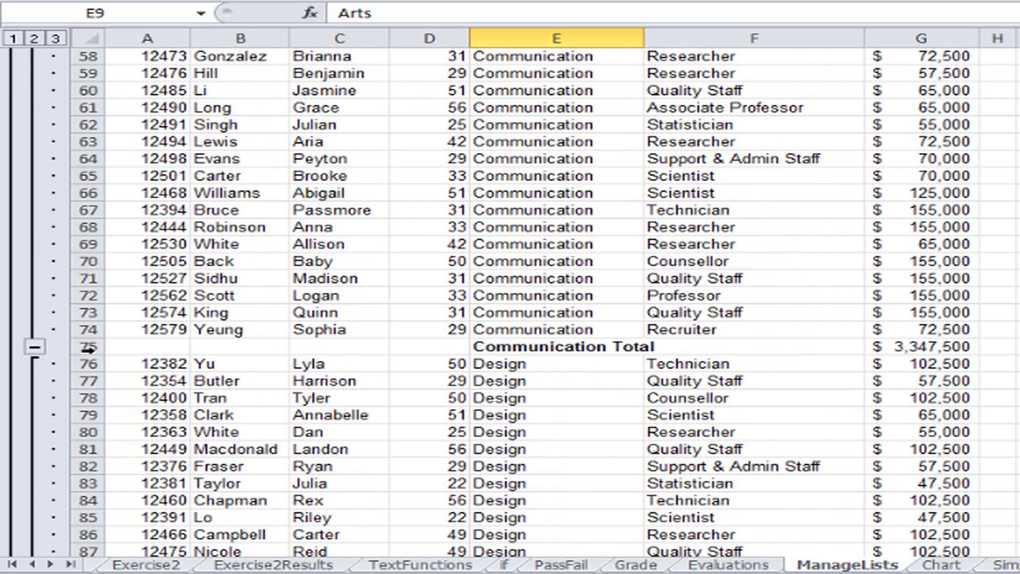
click(34, 349)
scroll(291, 346, up, 3)
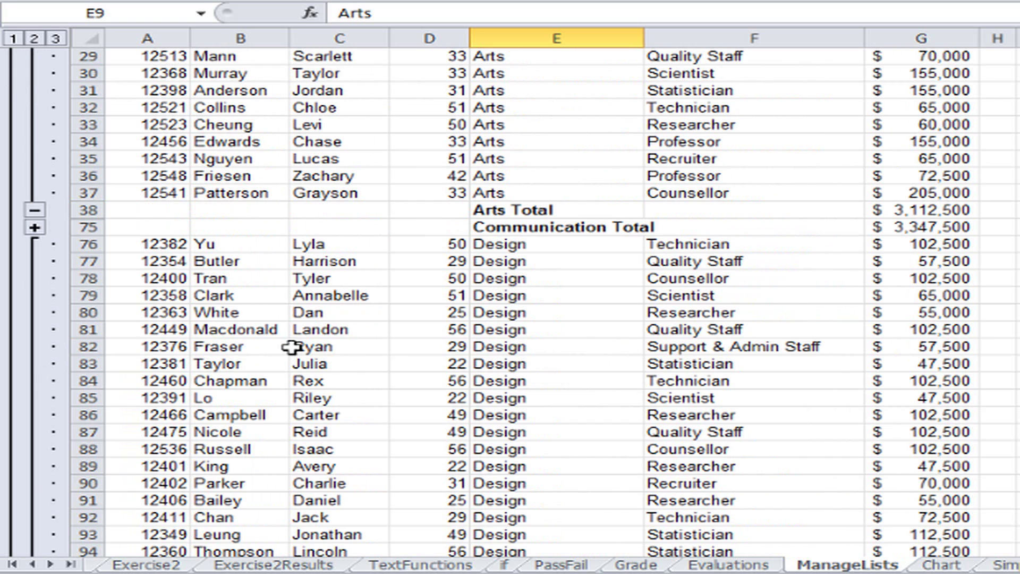
click(34, 228)
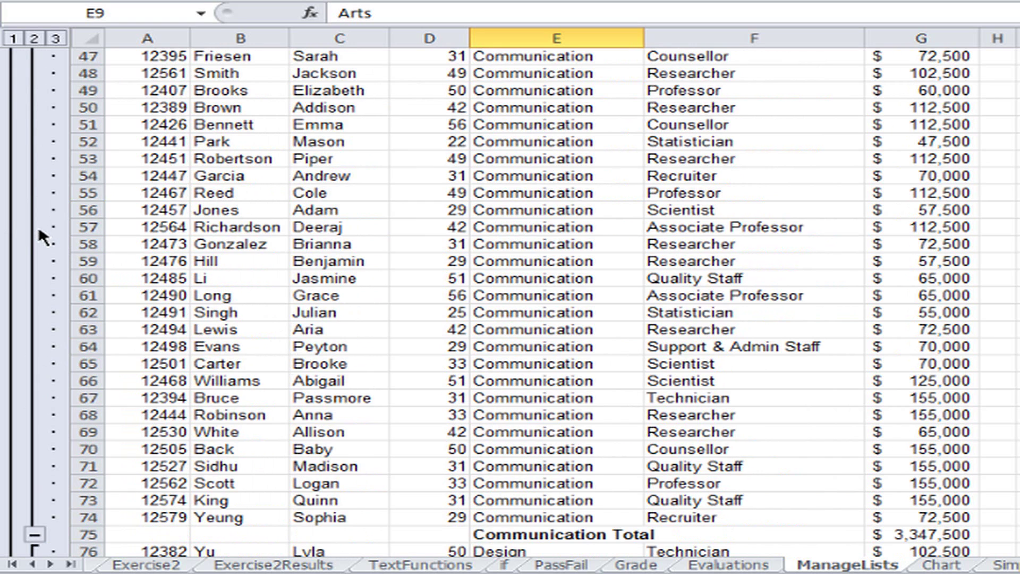
Step: Collapse the outline to show only the total for each Faculty and the grand total
scroll(163, 258, up, 14)
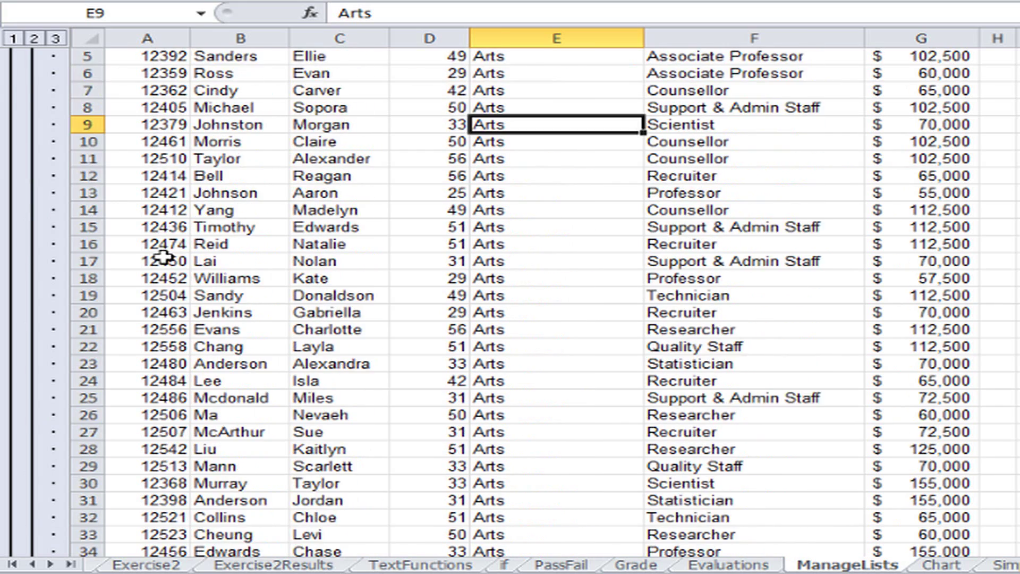
scroll(163, 258, up, 2)
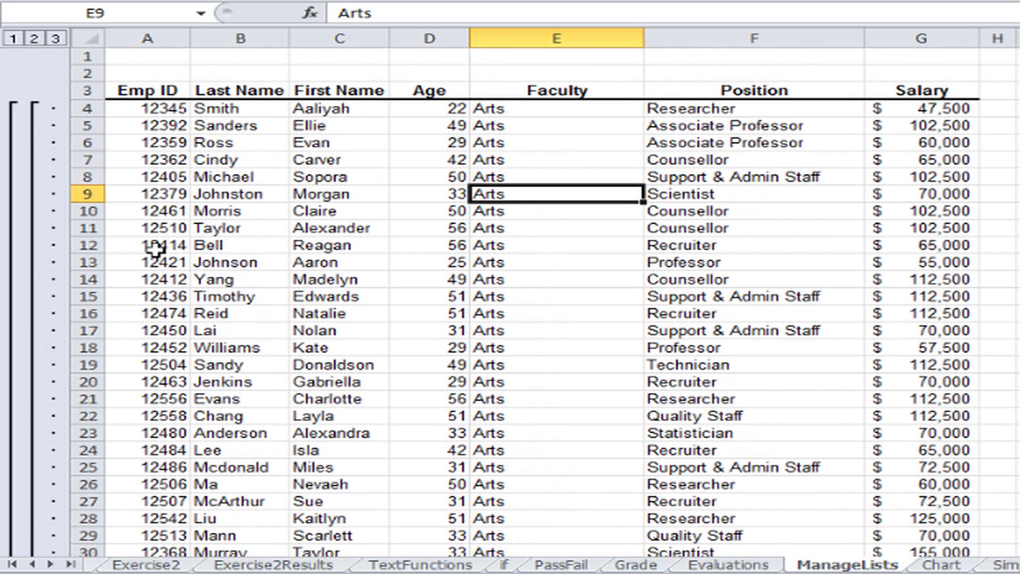
click(34, 39)
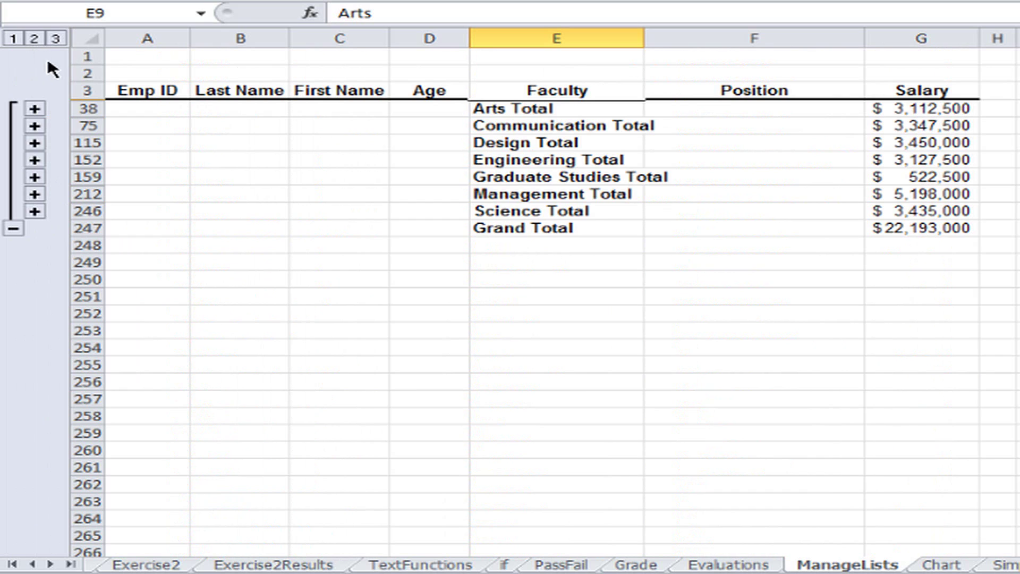
Step: Remove all the Faculty subtotals from the employee list
click(921, 142)
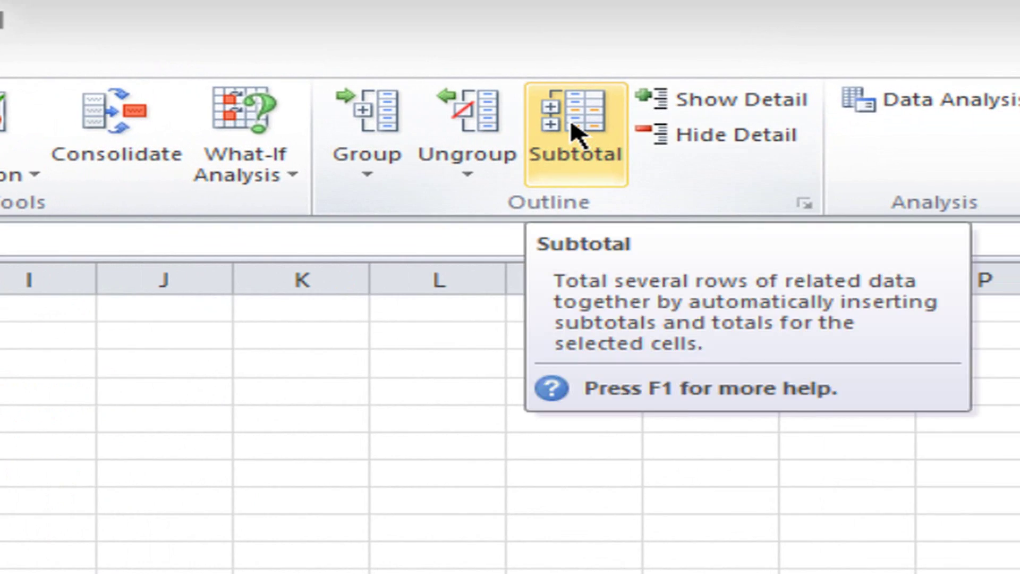
click(606, 139)
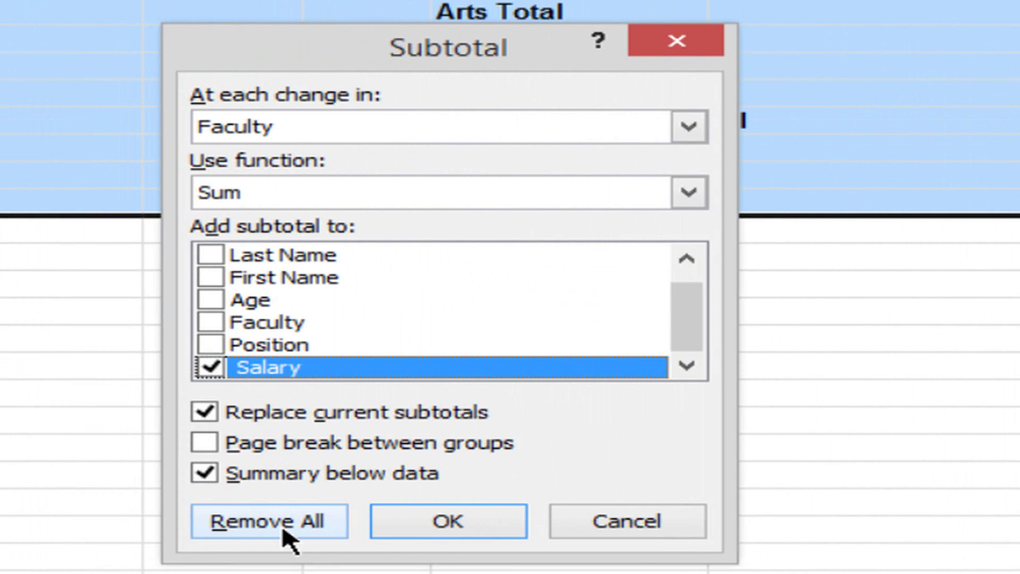
click(277, 527)
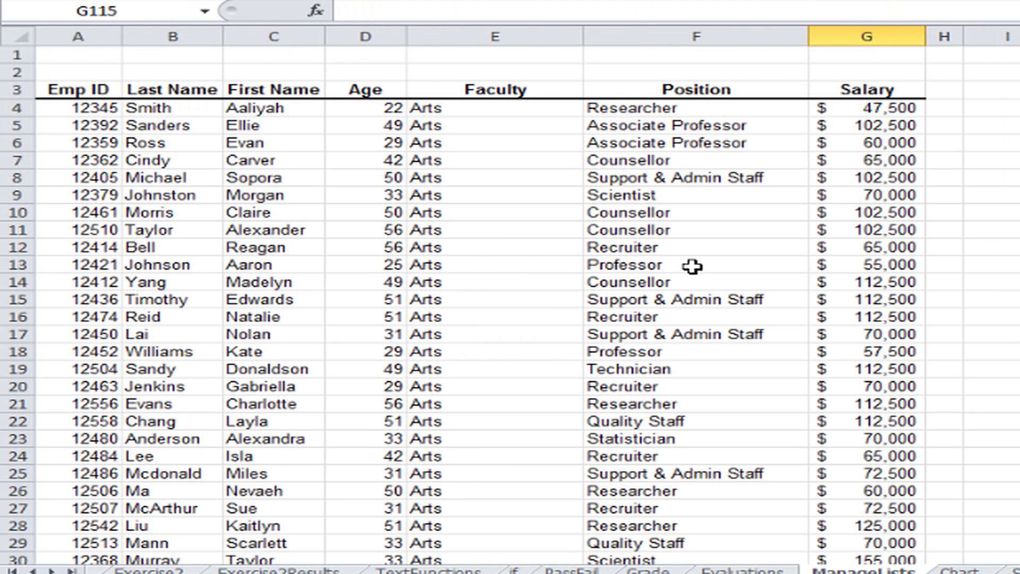
Step: Sort the employee list by Position from A to Z
click(695, 212)
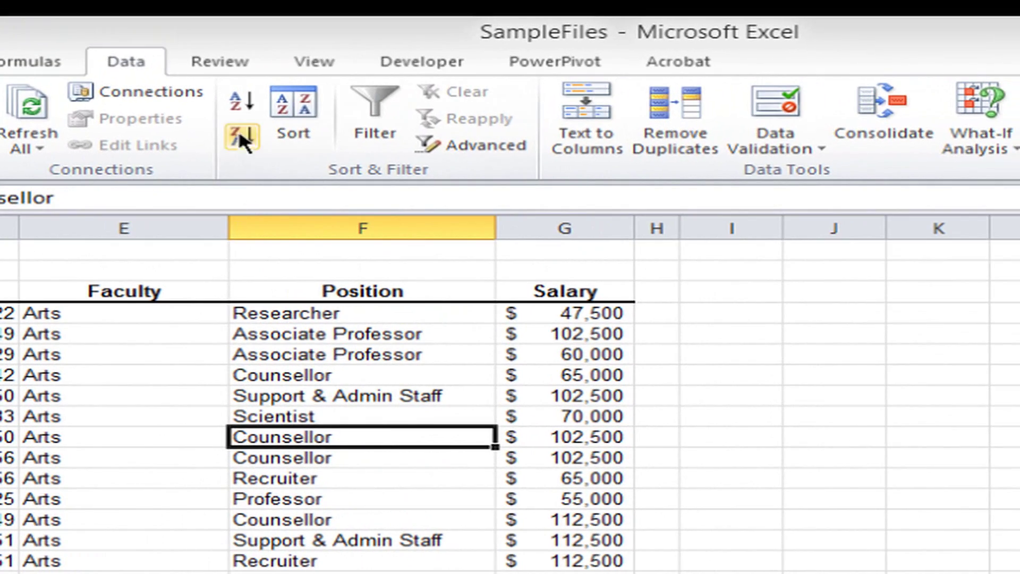
click(237, 103)
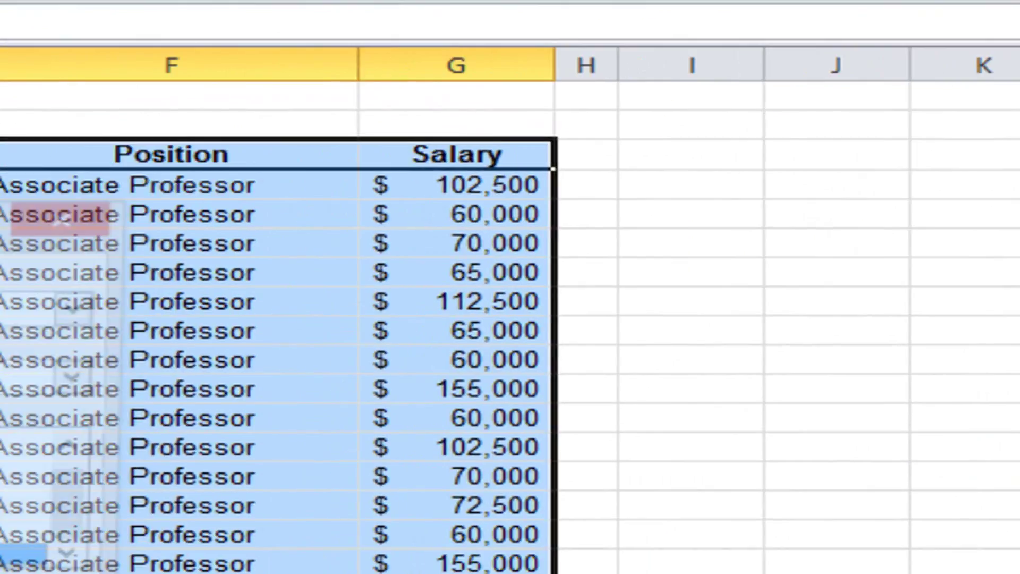
Step: Add Count subtotals on the Salary column at each change in Position, with the summary below the data
click(431, 170)
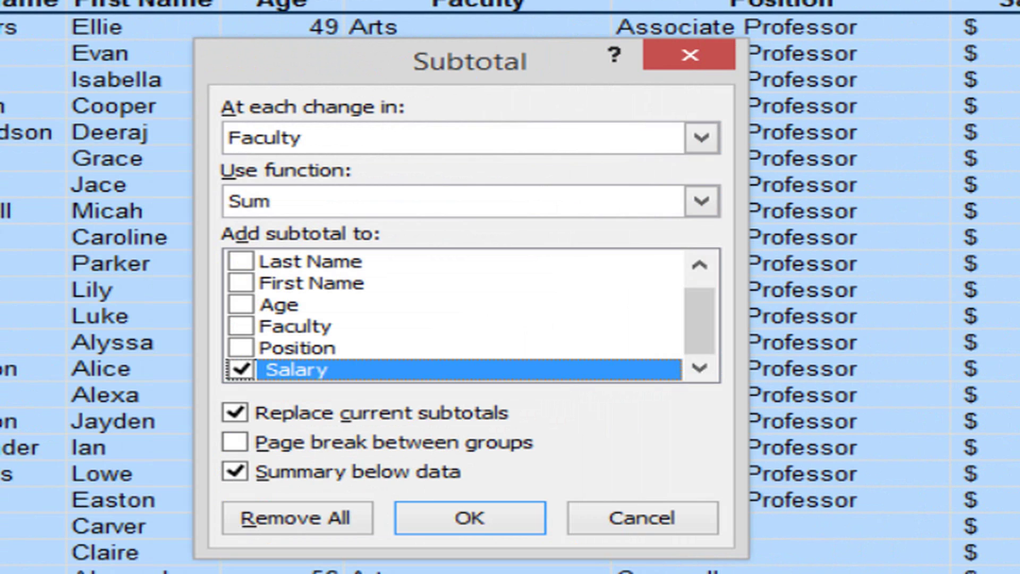
click(701, 138)
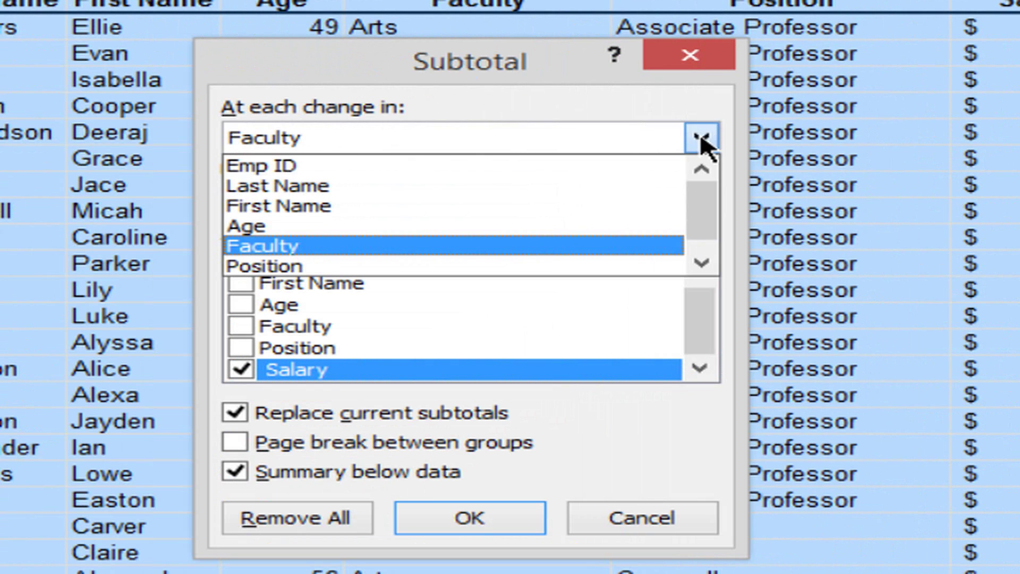
click(286, 266)
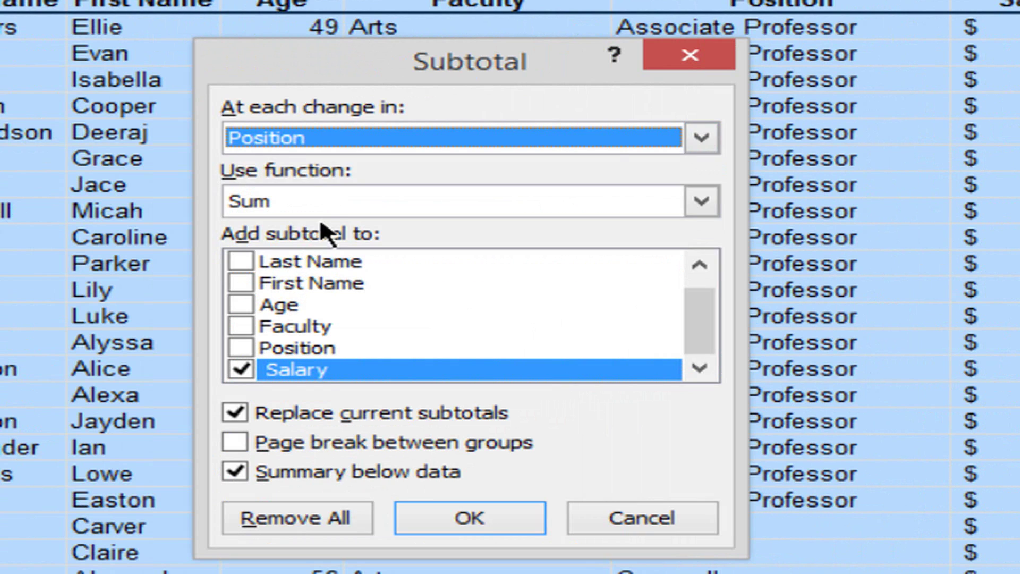
click(330, 205)
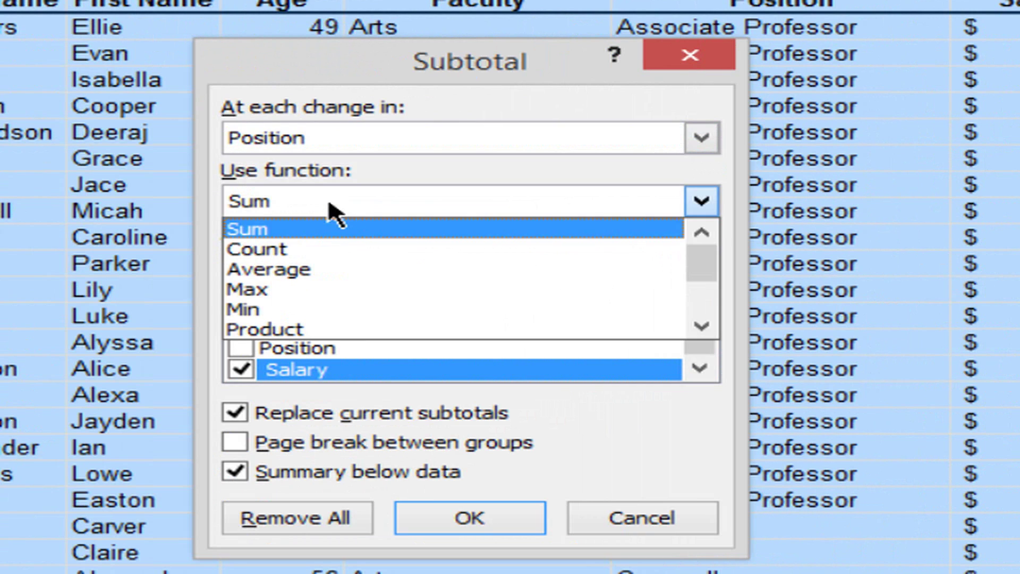
click(271, 253)
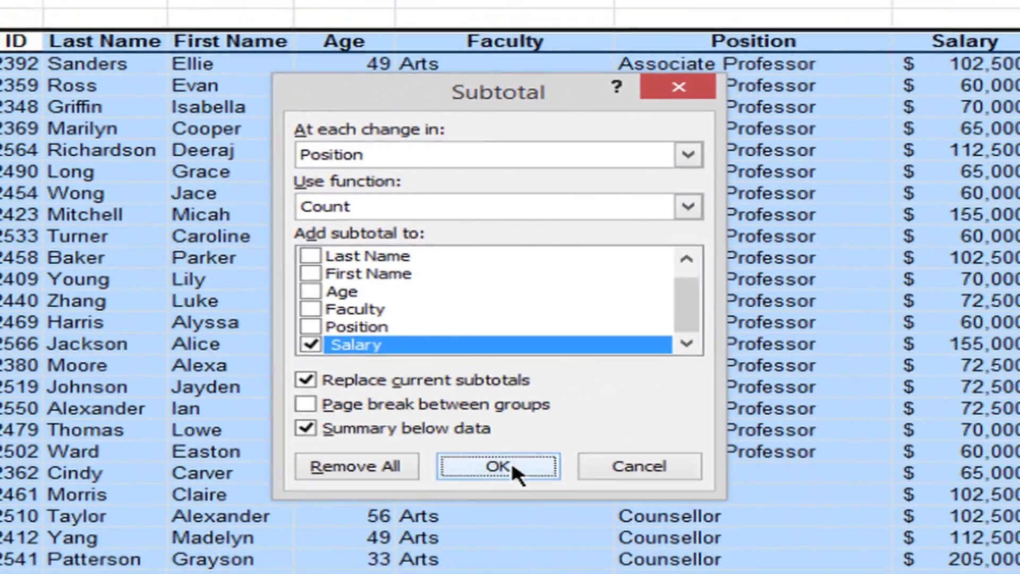
click(485, 514)
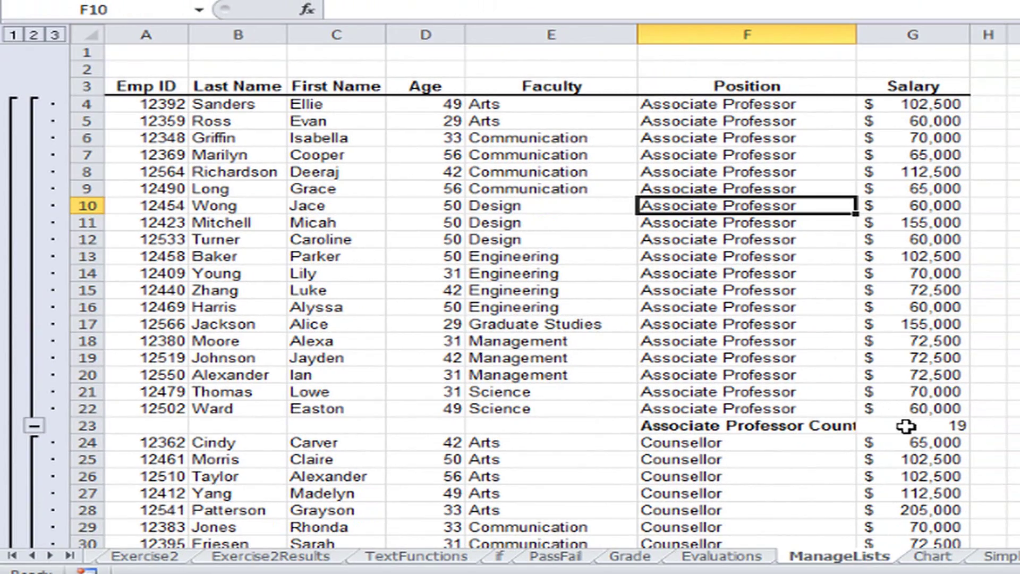
Step: Look through the Position count rows and collapse the outline to show only the counts
scroll(905, 426, down, 9)
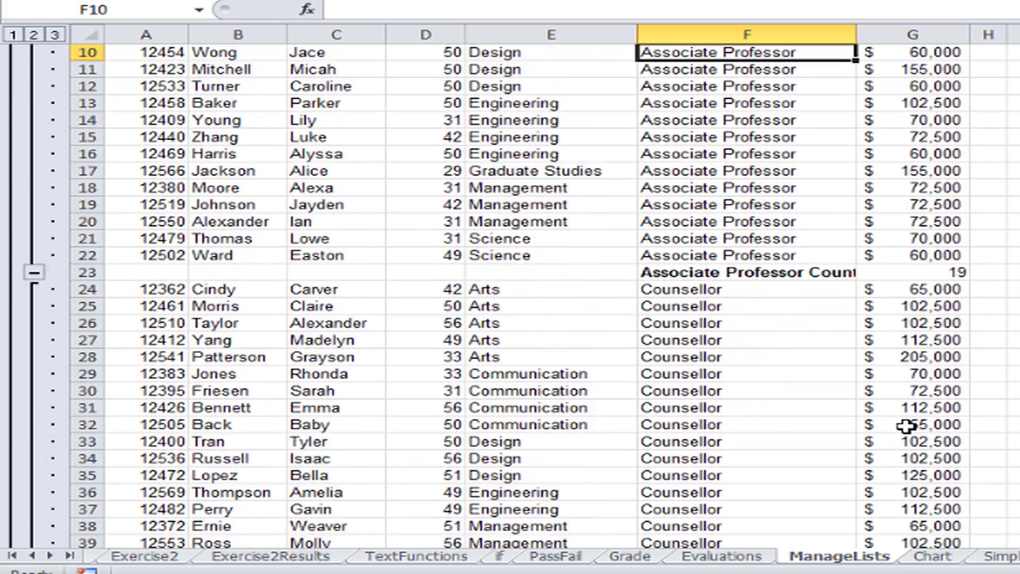
scroll(906, 425, up, 9)
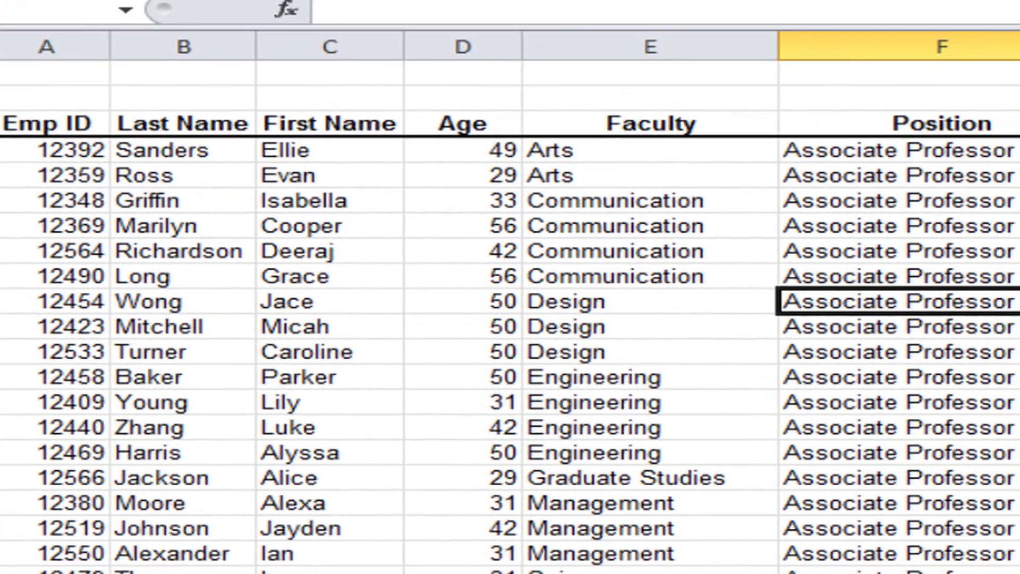
click(49, 51)
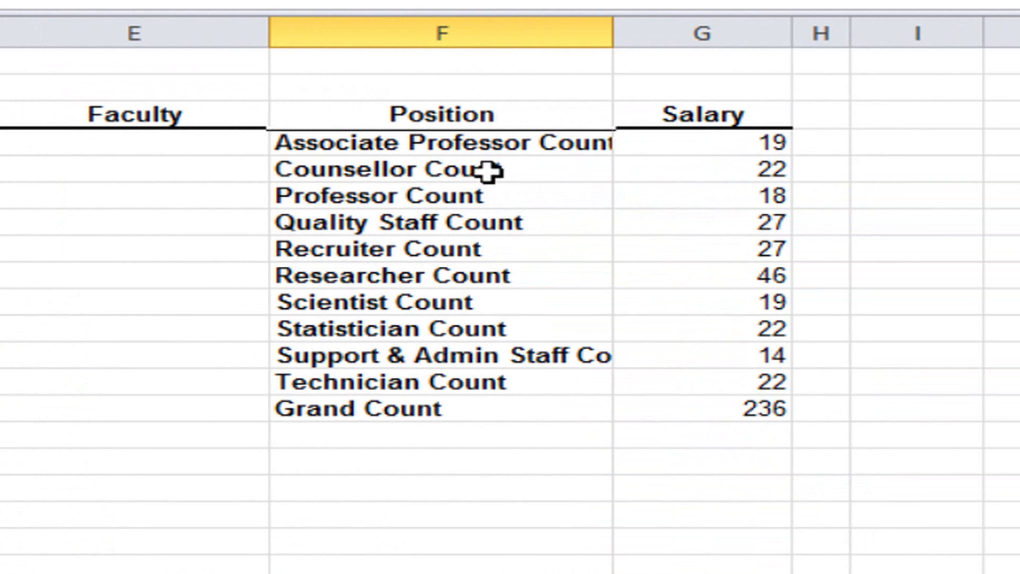
Step: Replace the Position counts with Sum subtotals of Salary and collapse the outline to the Position totals
click(489, 227)
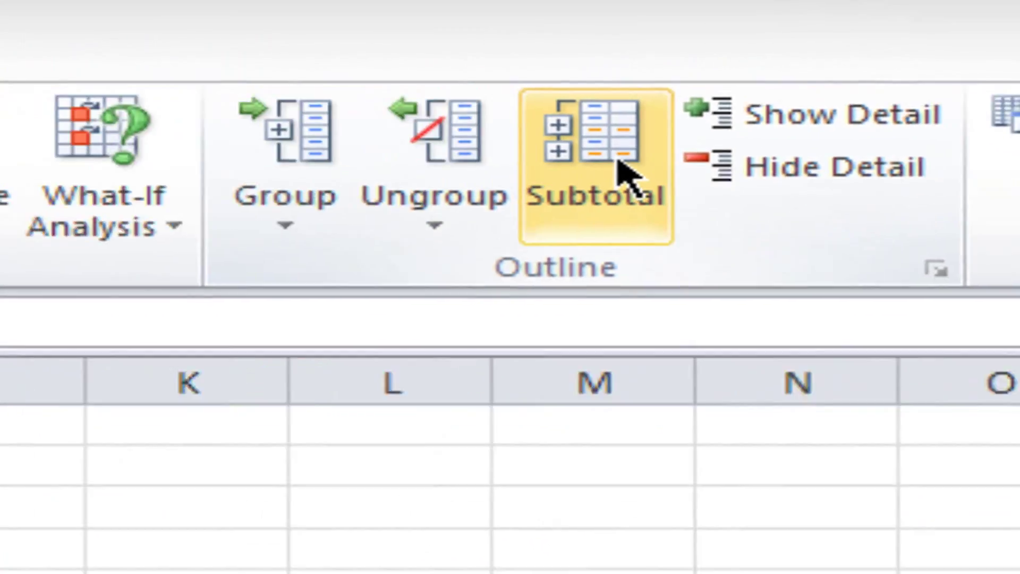
click(478, 205)
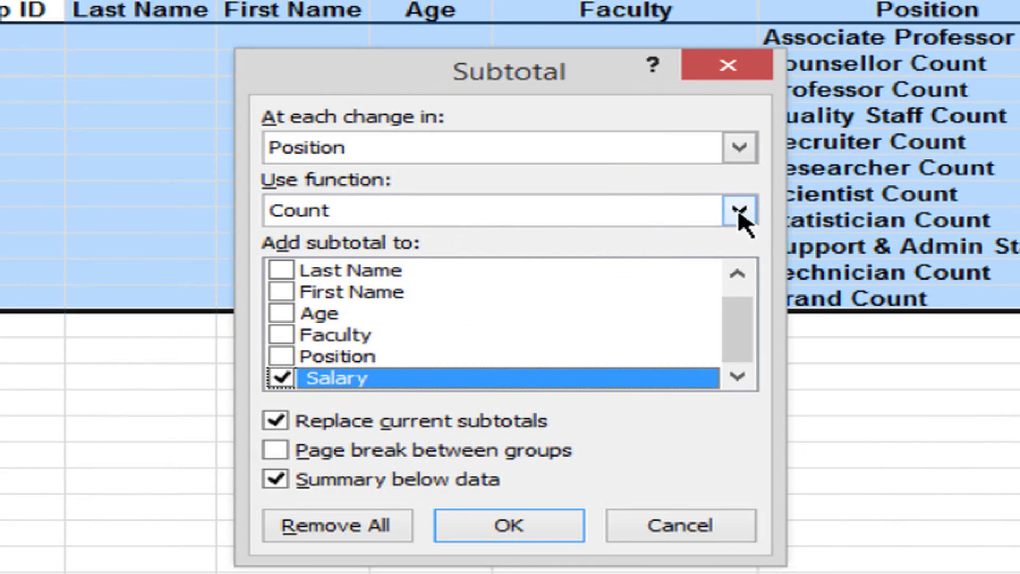
click(740, 212)
click(293, 237)
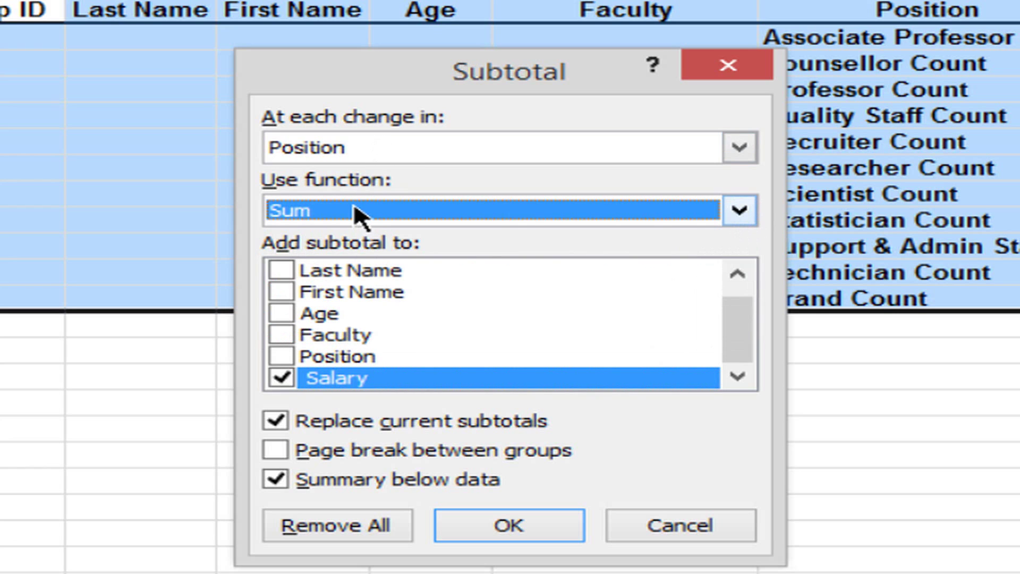
click(513, 528)
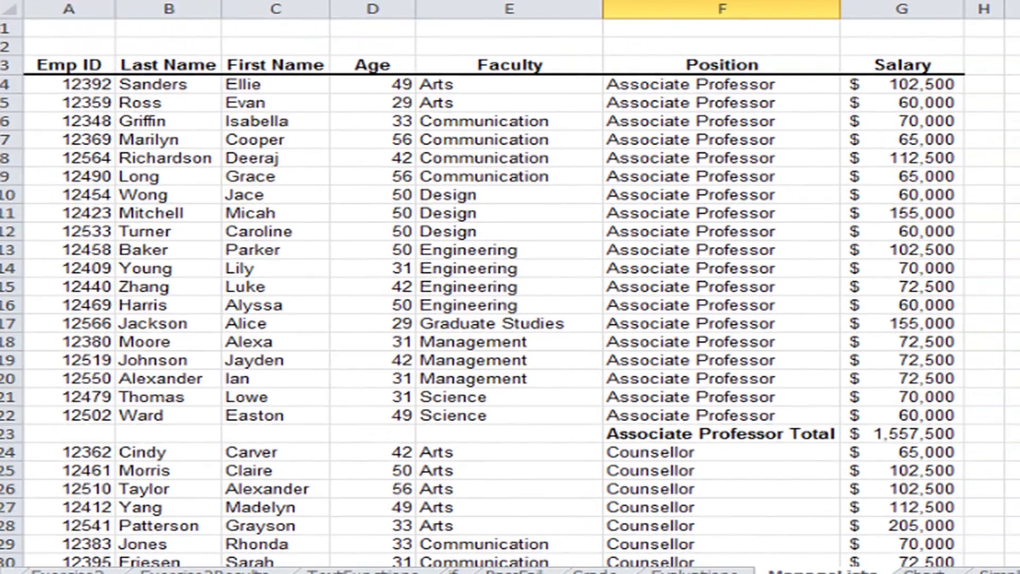
click(34, 12)
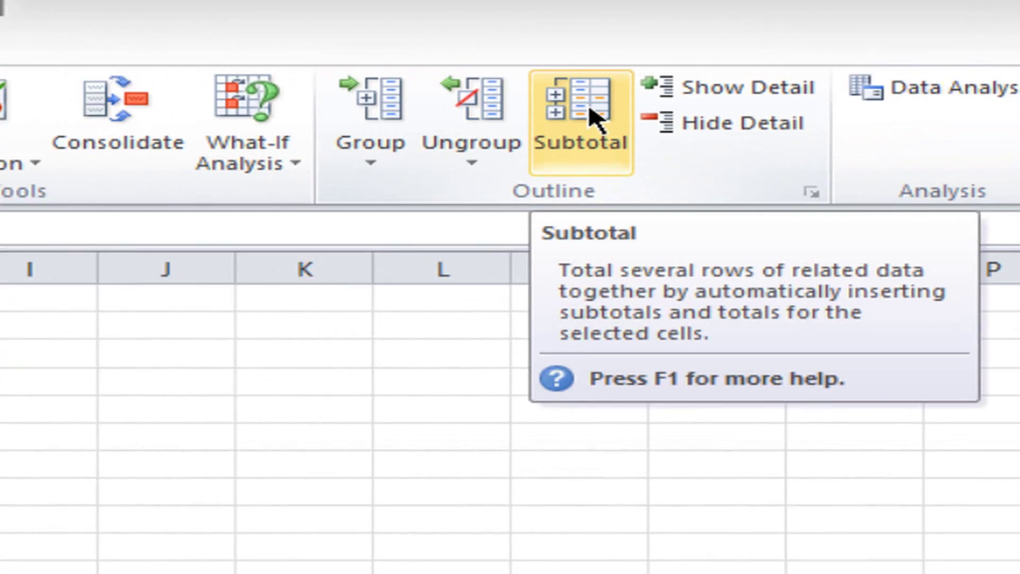
Step: Remove all the Position subtotals to restore the plain employee list
click(534, 128)
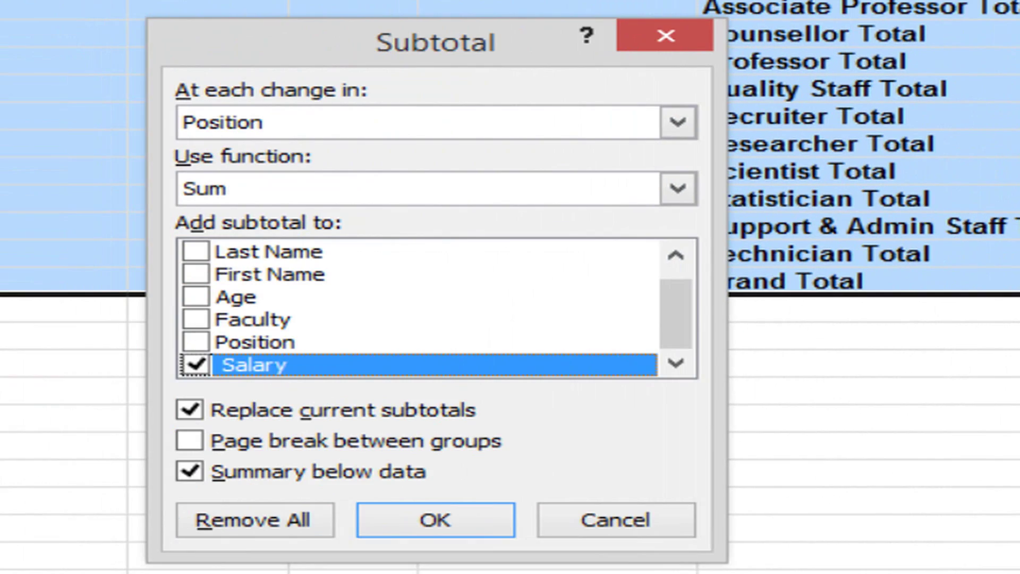
click(268, 523)
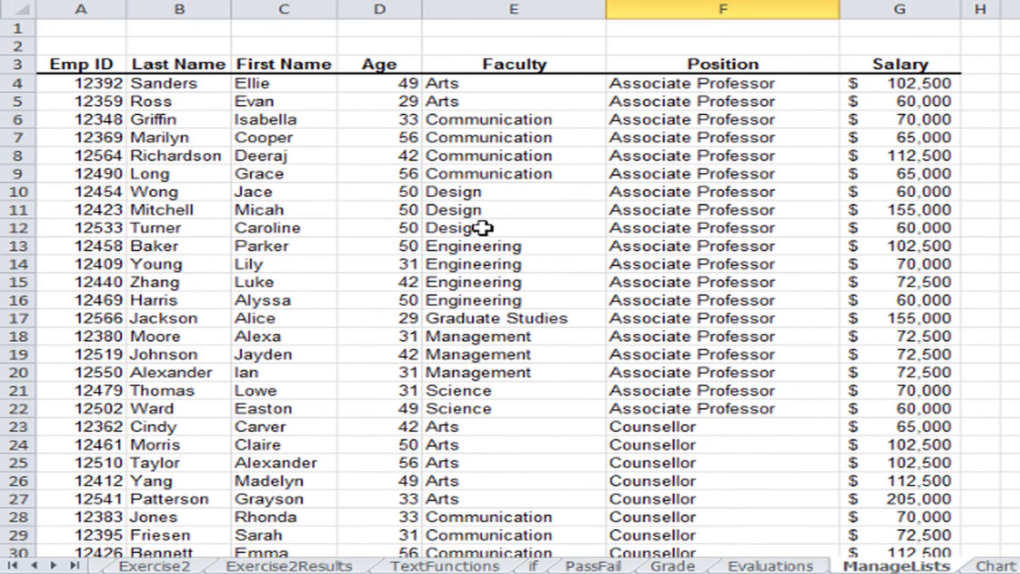